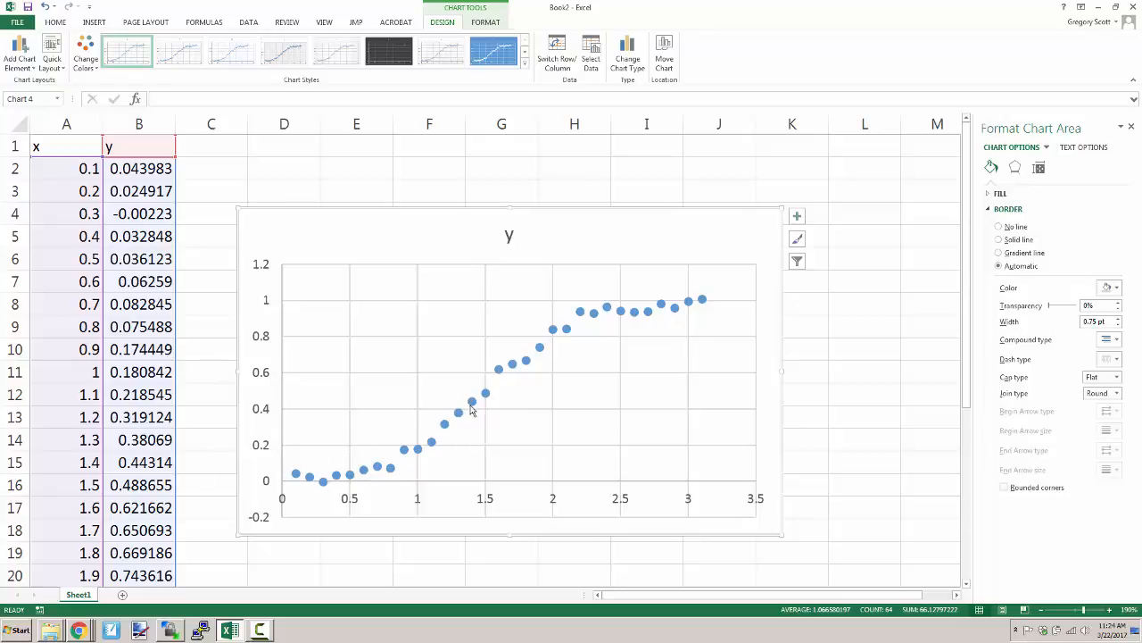
- Add a linear trendline to the data series in the y versus x scatter chart
left_click(471, 401)
right_click(473, 402)
left_click(530, 499)
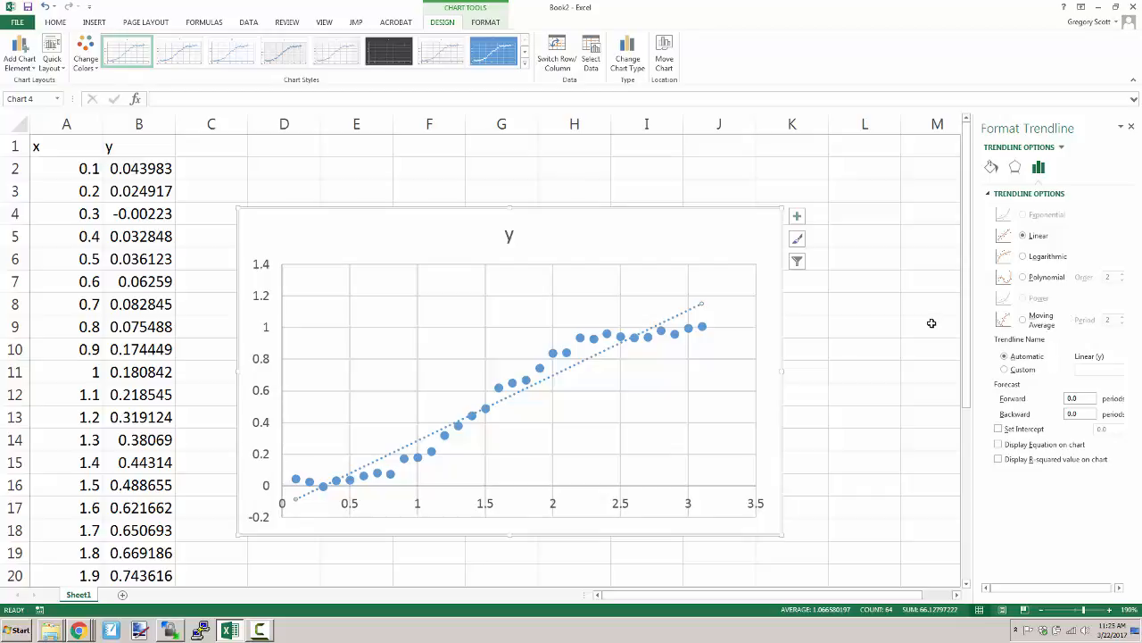
- Switch to MATLAB Online in Chrome and log in with the prefilled MathWorks account credentials
key("alt+Tab")
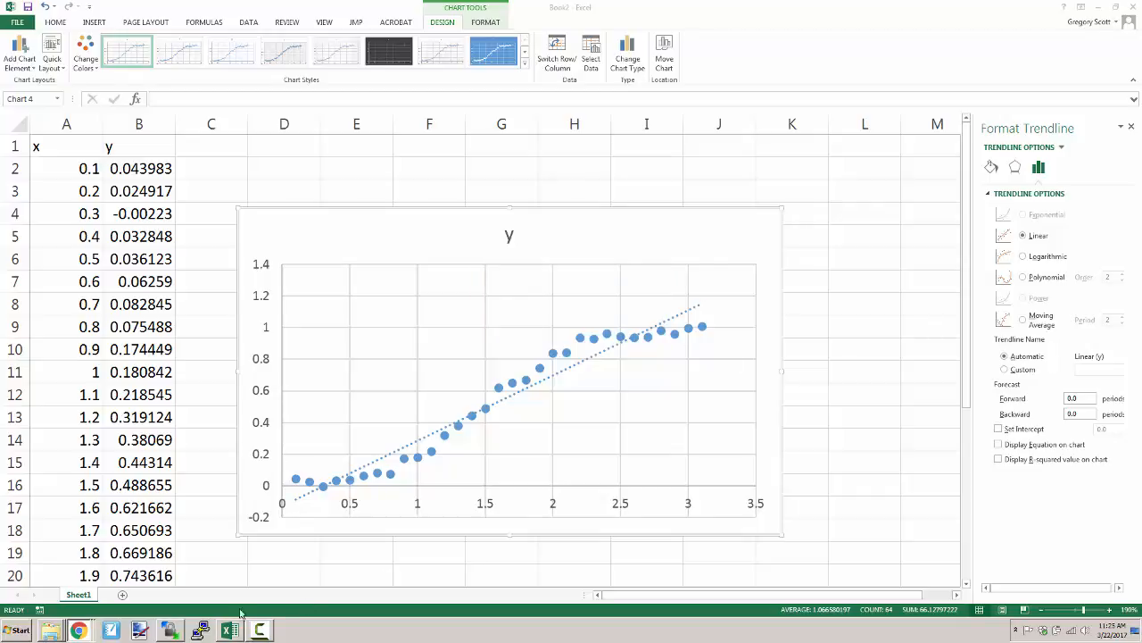
left_click(78, 630)
left_click(166, 605)
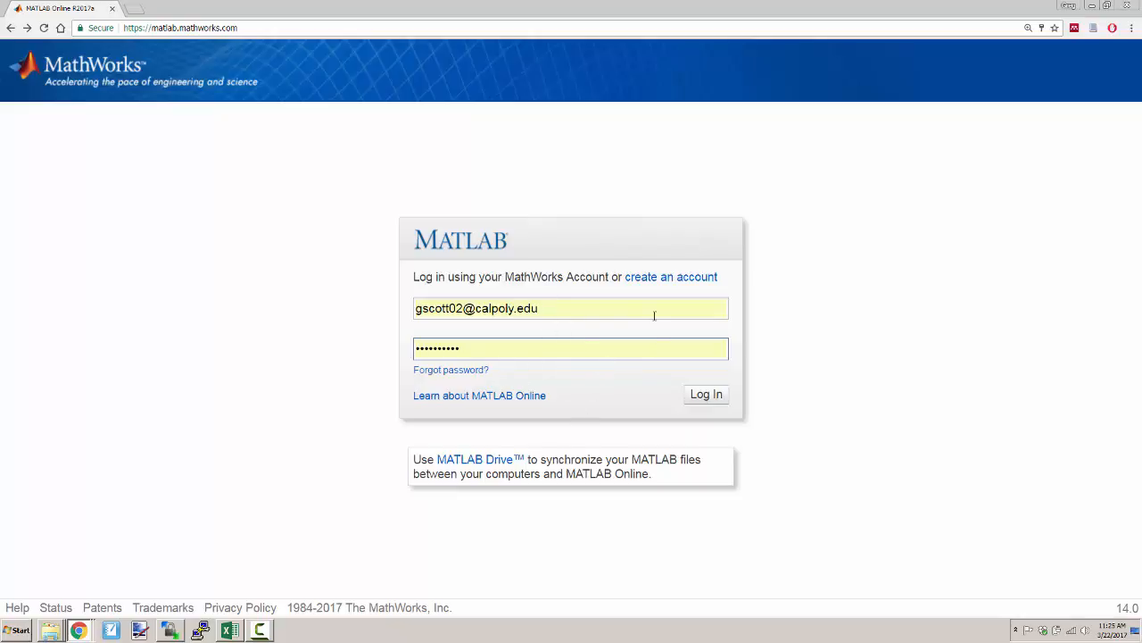
left_click(704, 394)
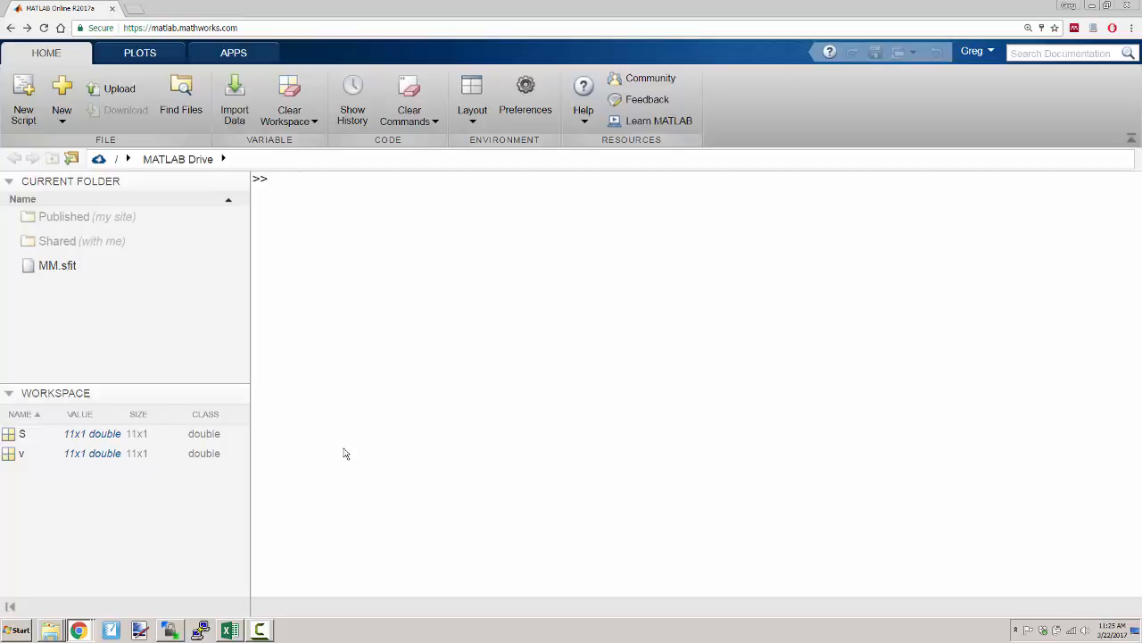
- Arrange the Excel workbook and the MATLAB Online window side by side, with Excel in the left half
key("super+Right")
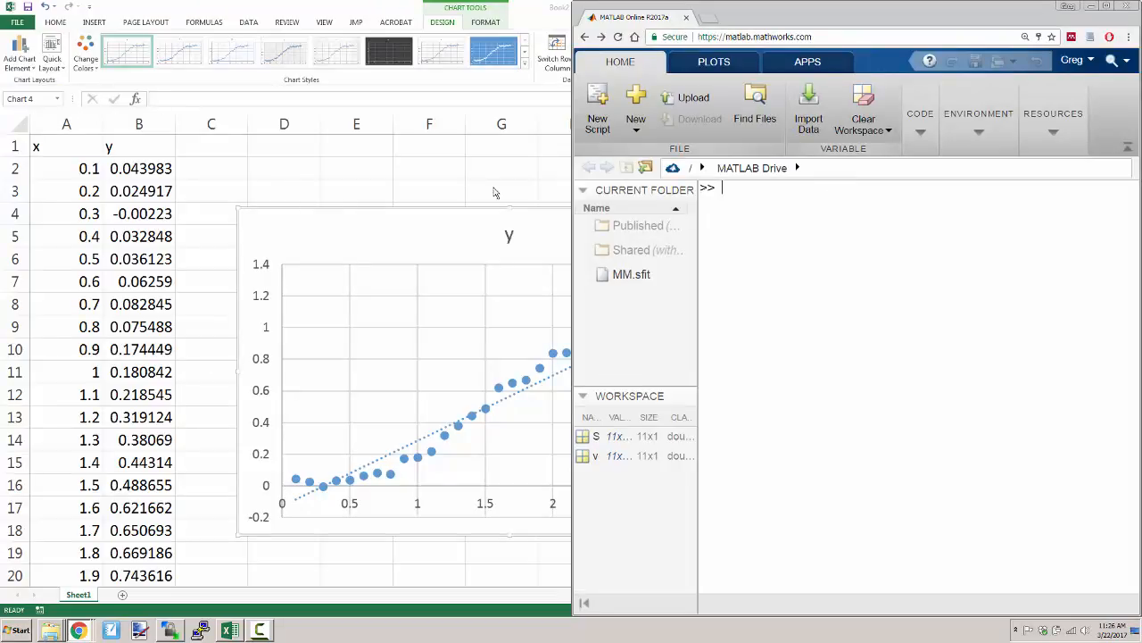
left_click(381, 5)
key("super+Left")
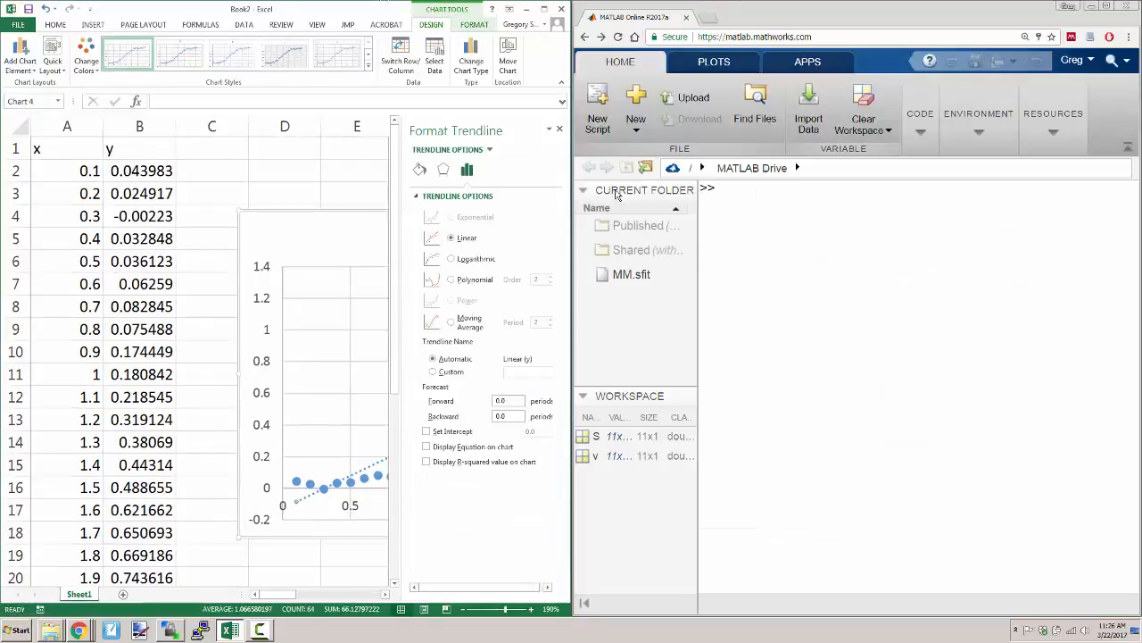
- Create the vector x in the MATLAB command window by copying the Excel values from A2:A32 into square brackets
left_click(771, 238)
type("x")
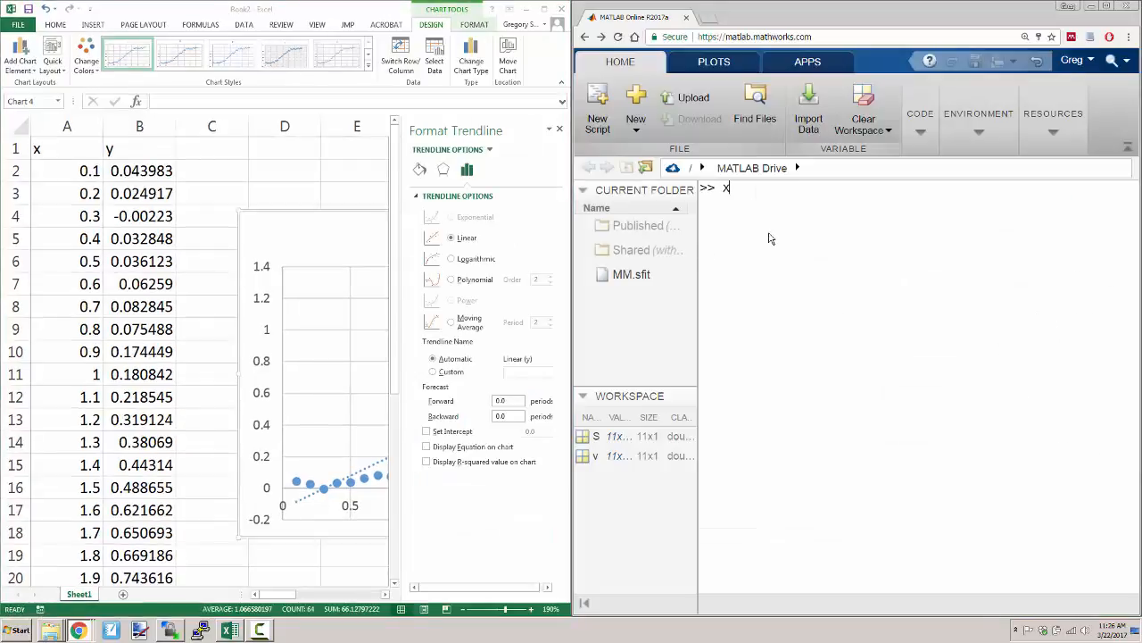
type("=[")
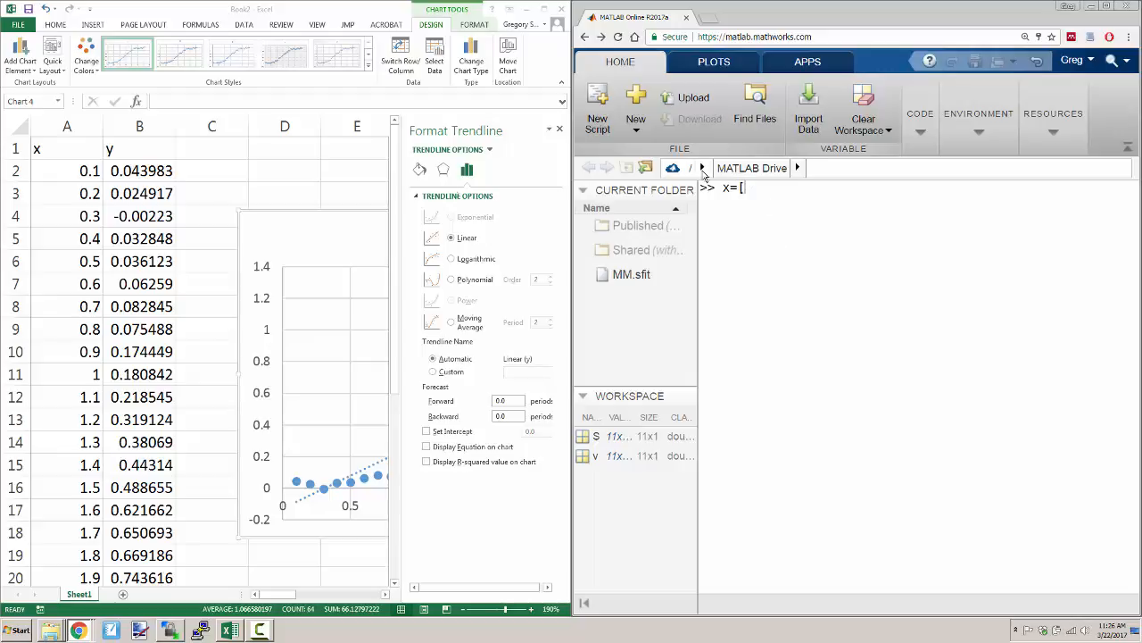
left_click(40, 180)
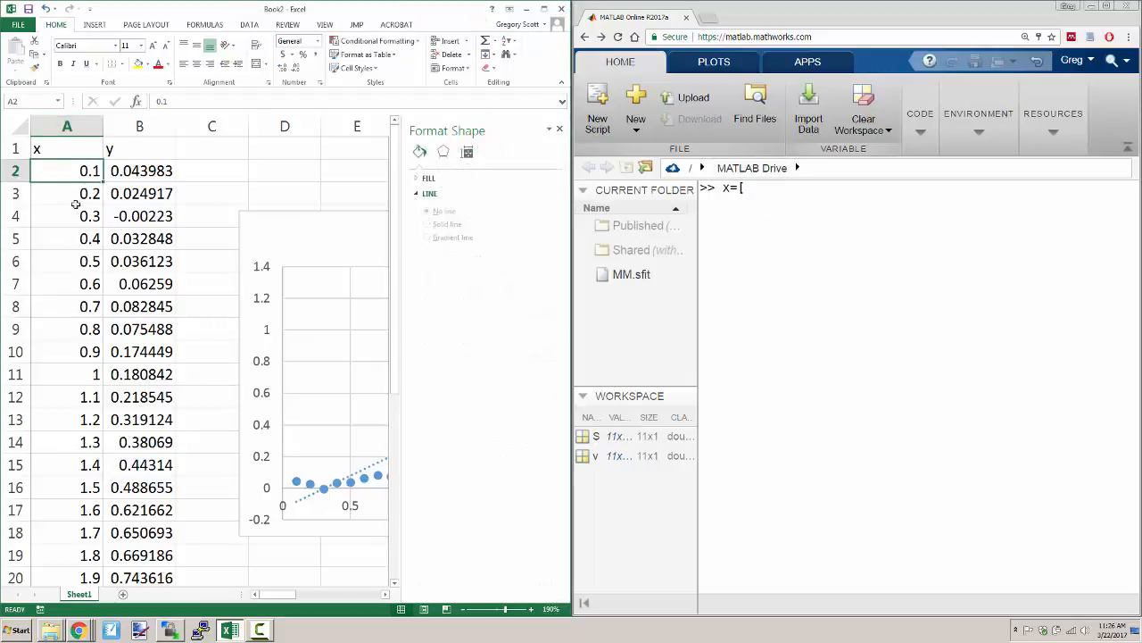
scroll(84, 339, "down", 7)
left_click(86, 370, "shift")
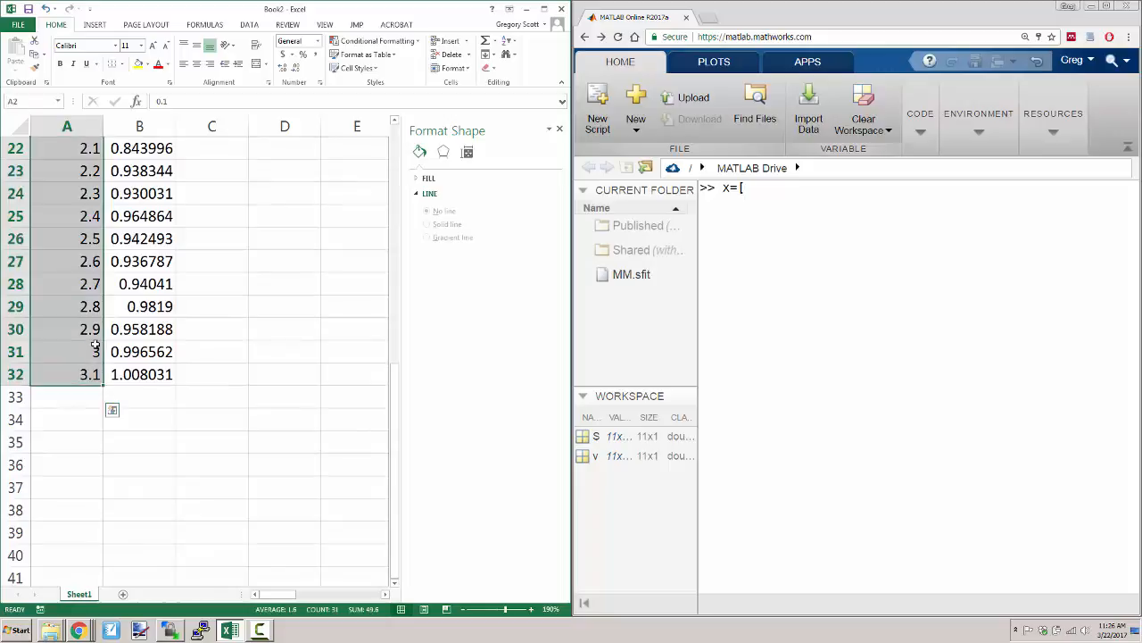
key("ctrl+c")
scroll(86, 370, "up", 7)
left_click(806, 289)
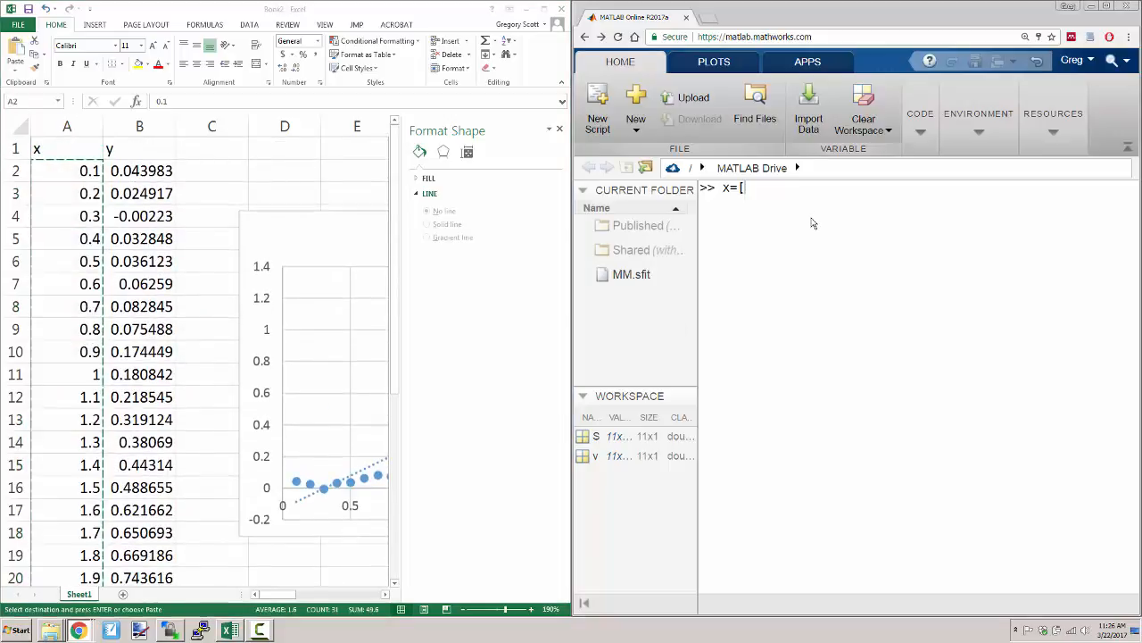
key("ctrl+v")
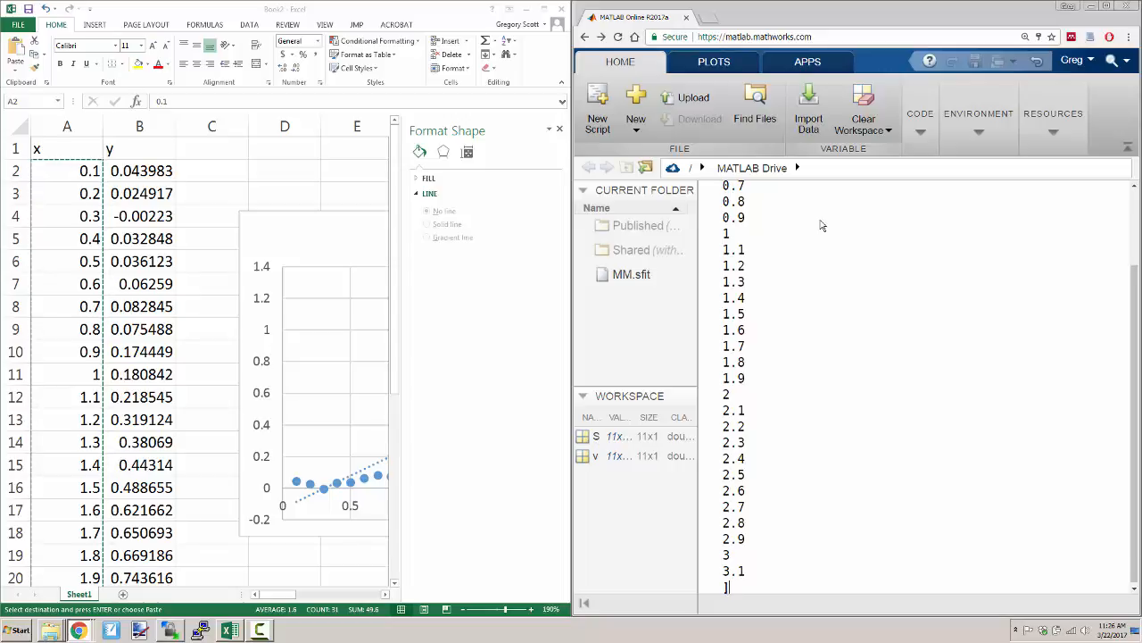
key("Return")
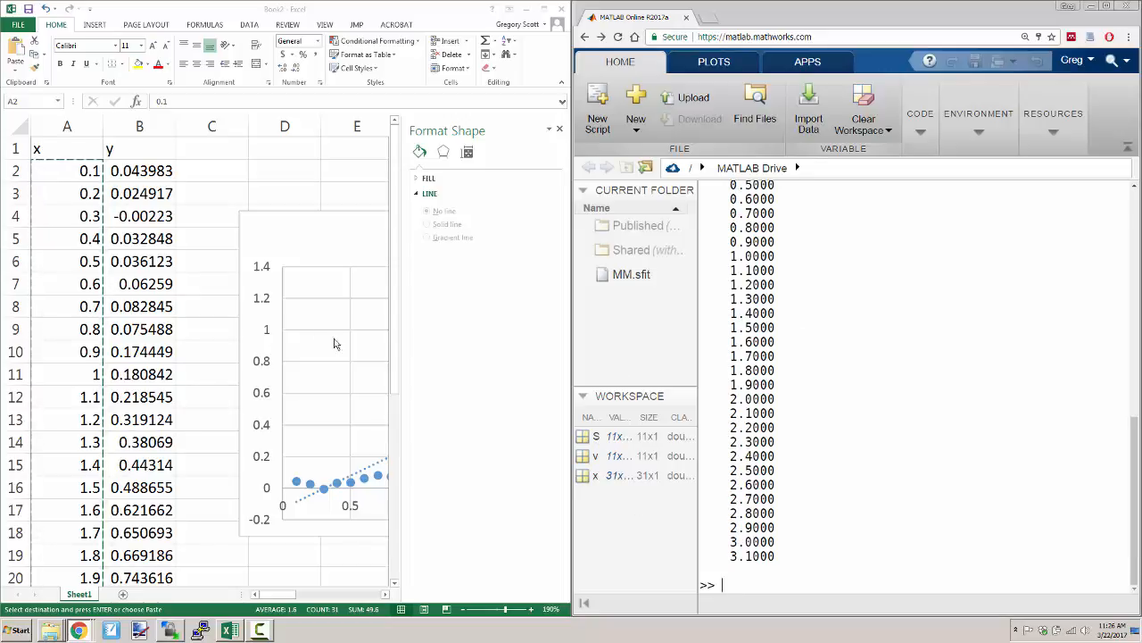
- Create the vector y in the MATLAB command window from the Excel values in B2:B32, and select y in the workspace
type("y=")
left_click(140, 170)
scroll(154, 442, "down", 6)
left_click(154, 441, "shift")
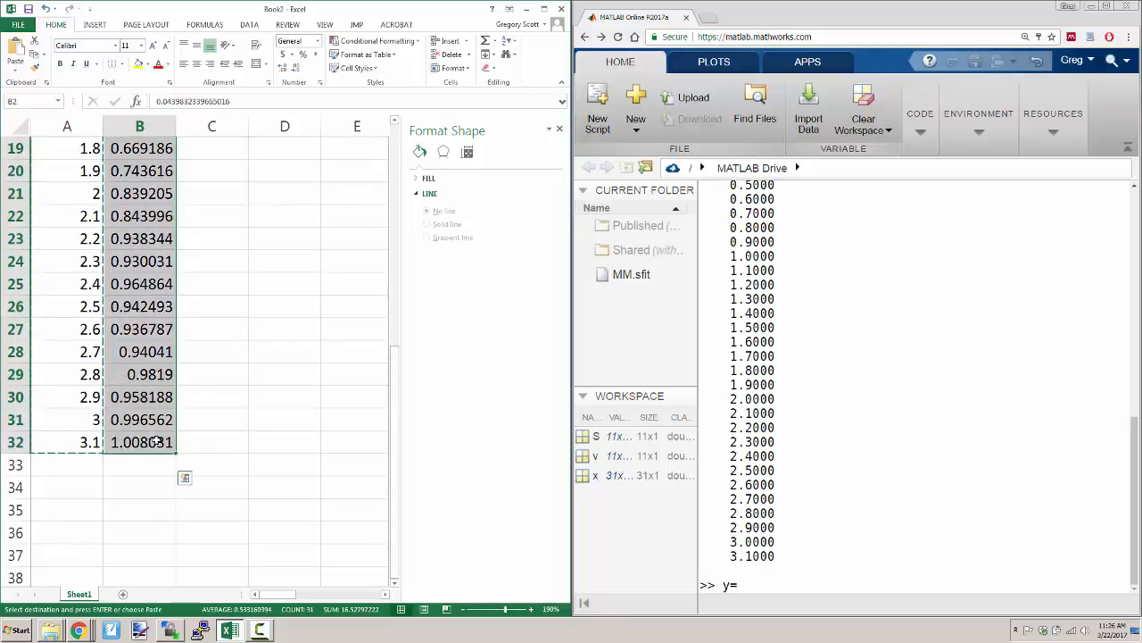
left_click(799, 581)
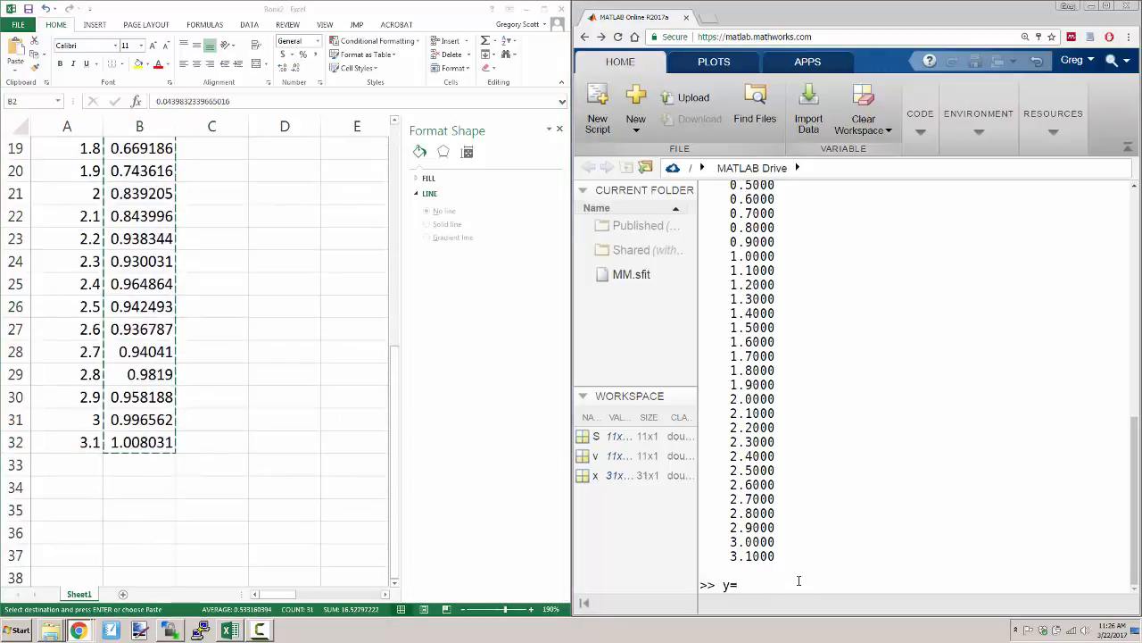
type("y=[")
key("ctrl+v")
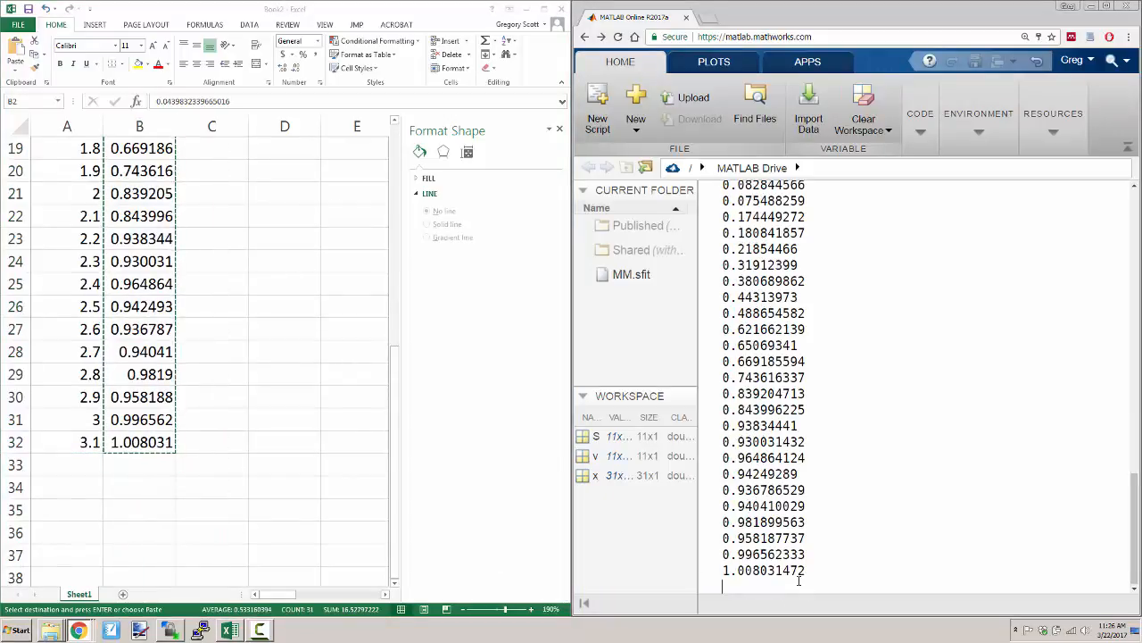
key("Return")
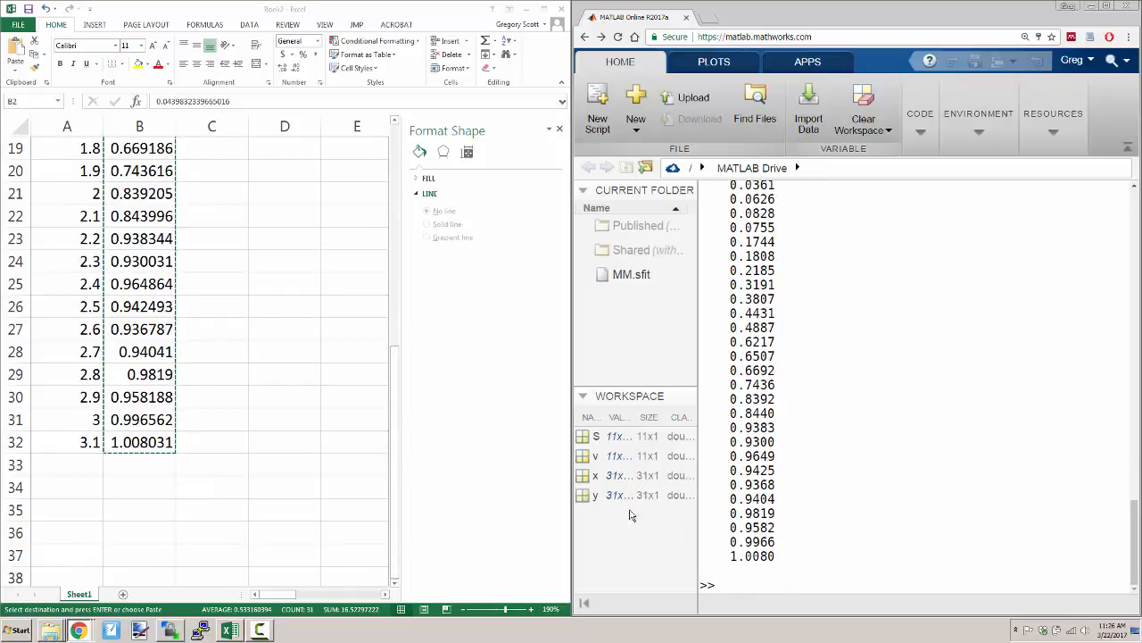
left_click(613, 498)
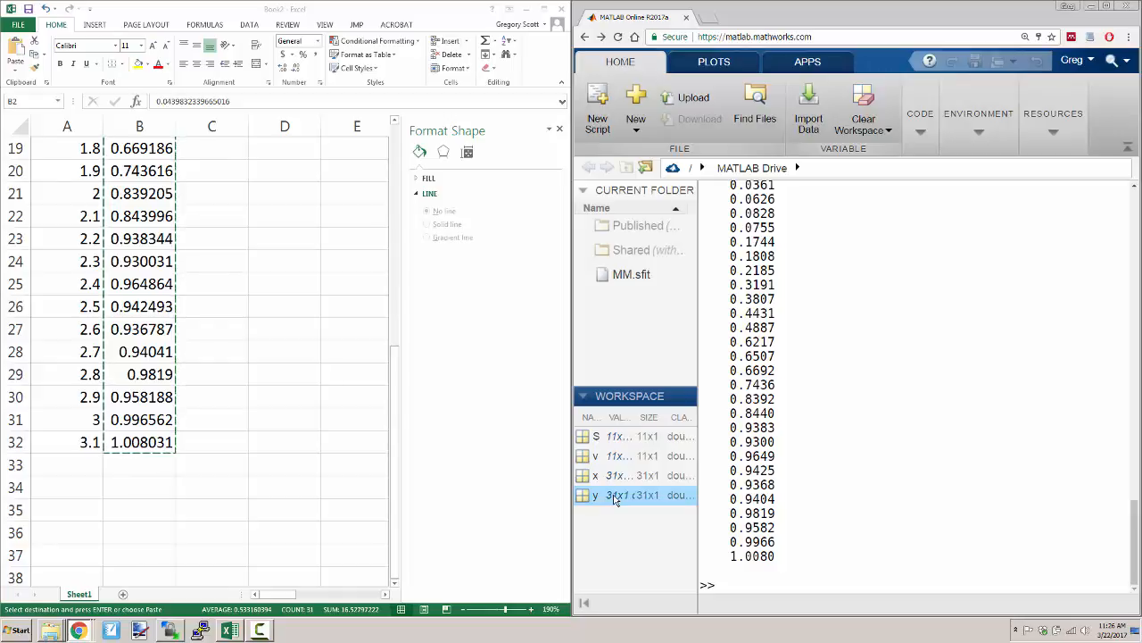
double_click(614, 498)
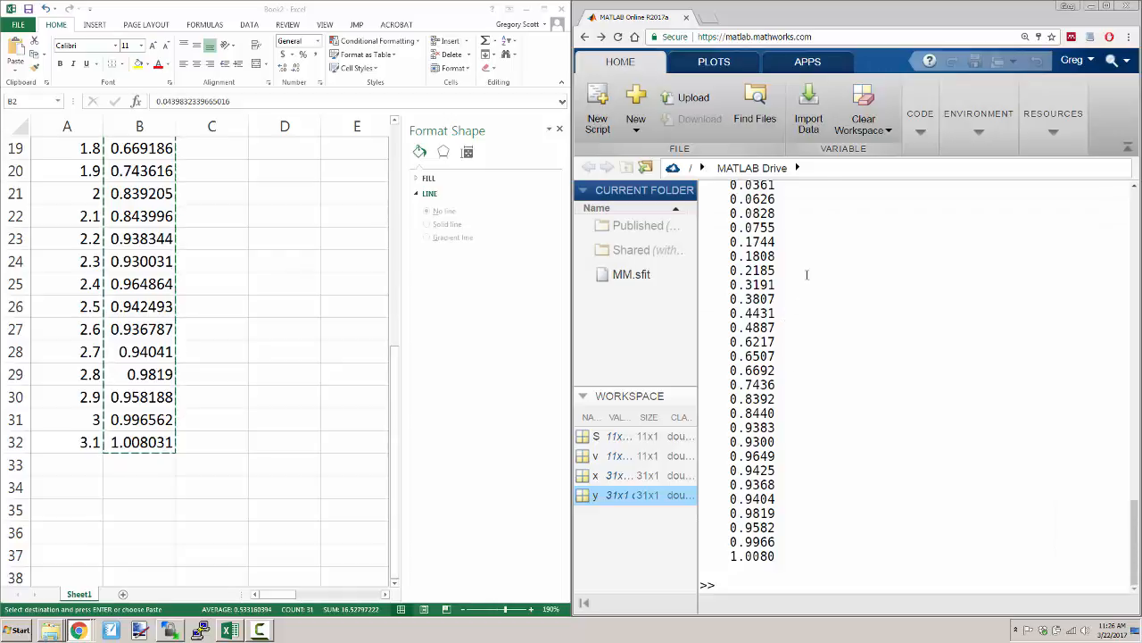
- Launch the Curve Fitting Tool by running cftool in the MATLAB command window
left_click(804, 65)
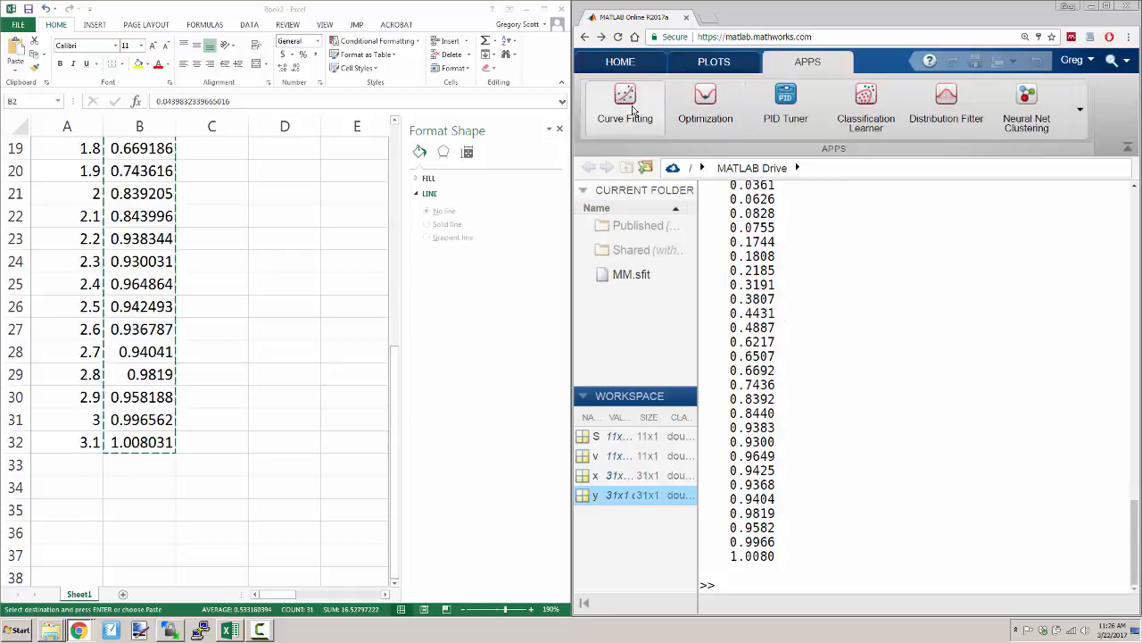
left_click_drag(862, 523, 864, 532)
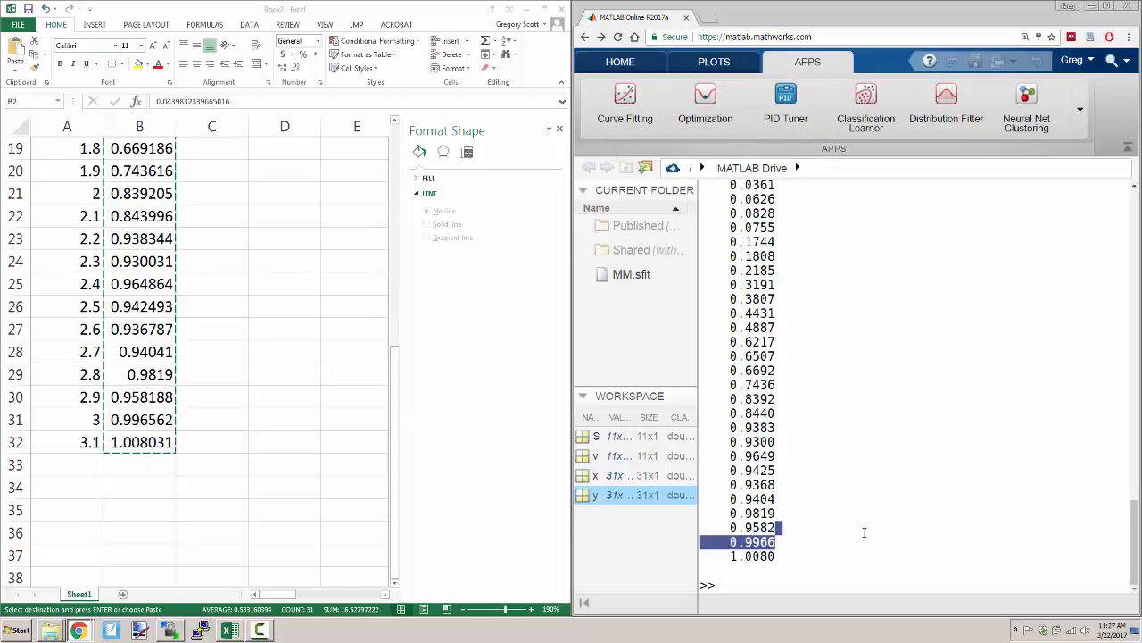
left_click(850, 575)
type("c")
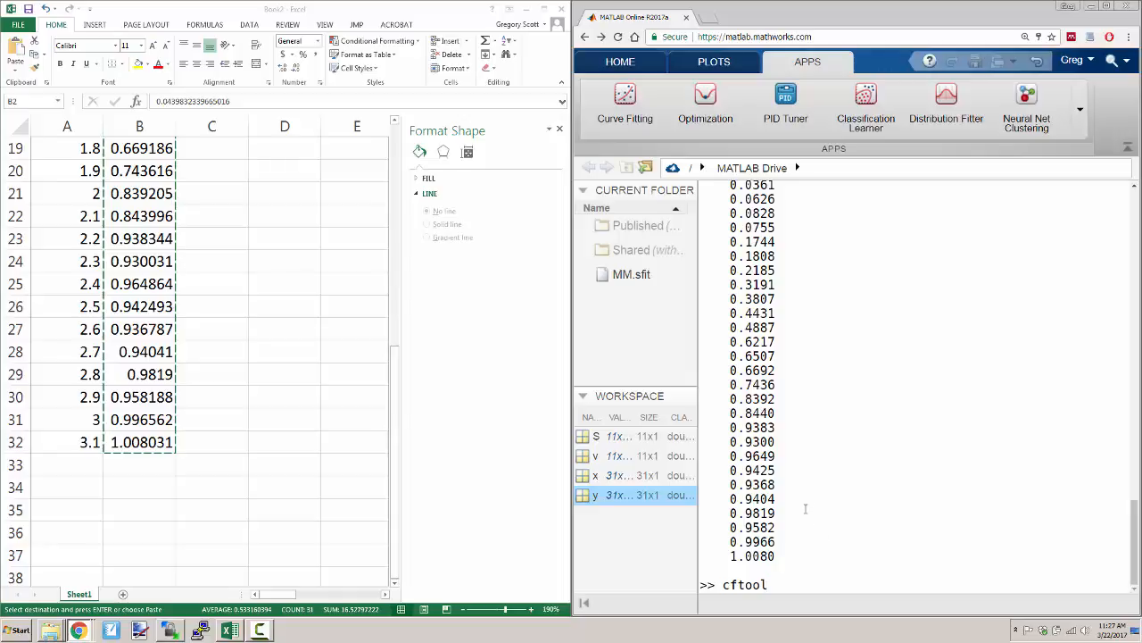
type("ftool")
key("Return")
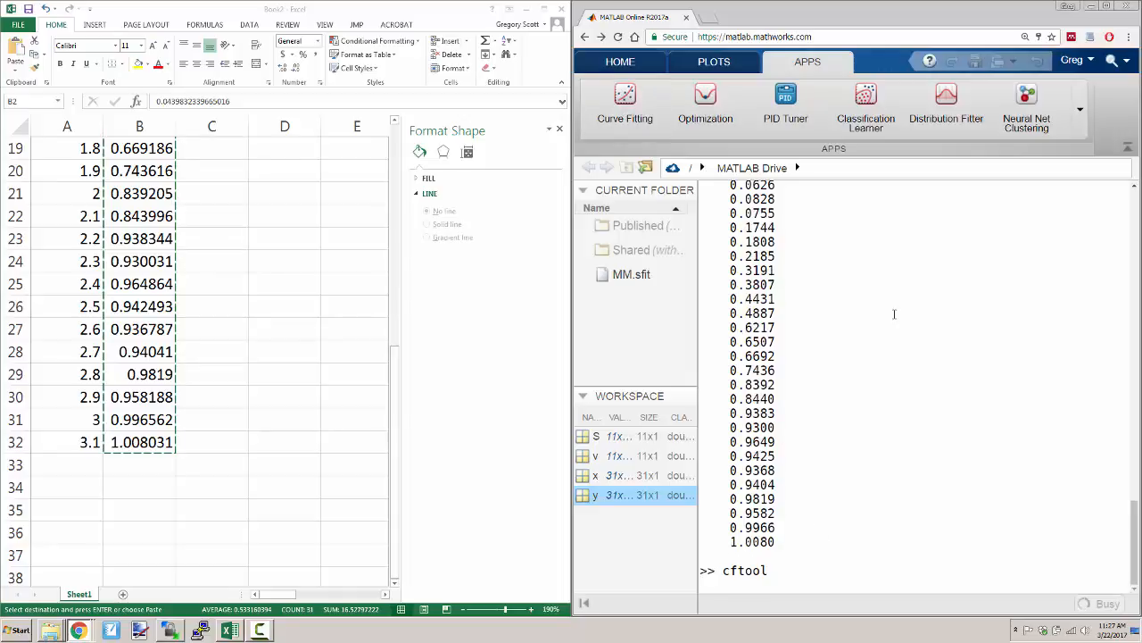
- Maximize the browser window, then move the Curve Fitting Tool window off the left edge and enlarge it
left_click(1105, 8)
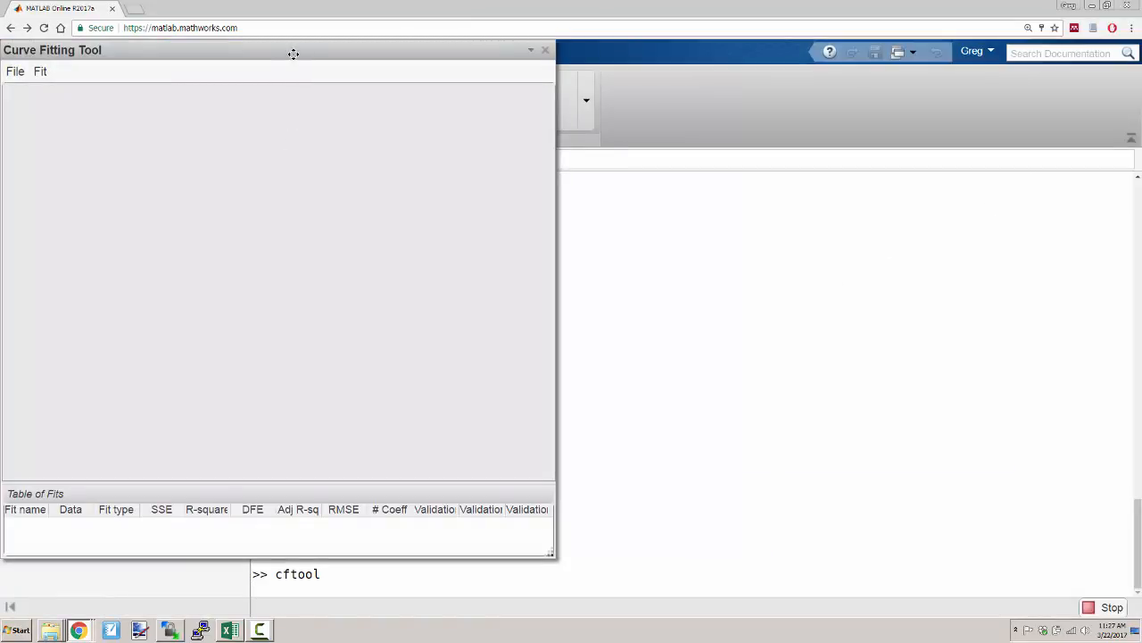
left_click_drag(293, 53, 465, 65)
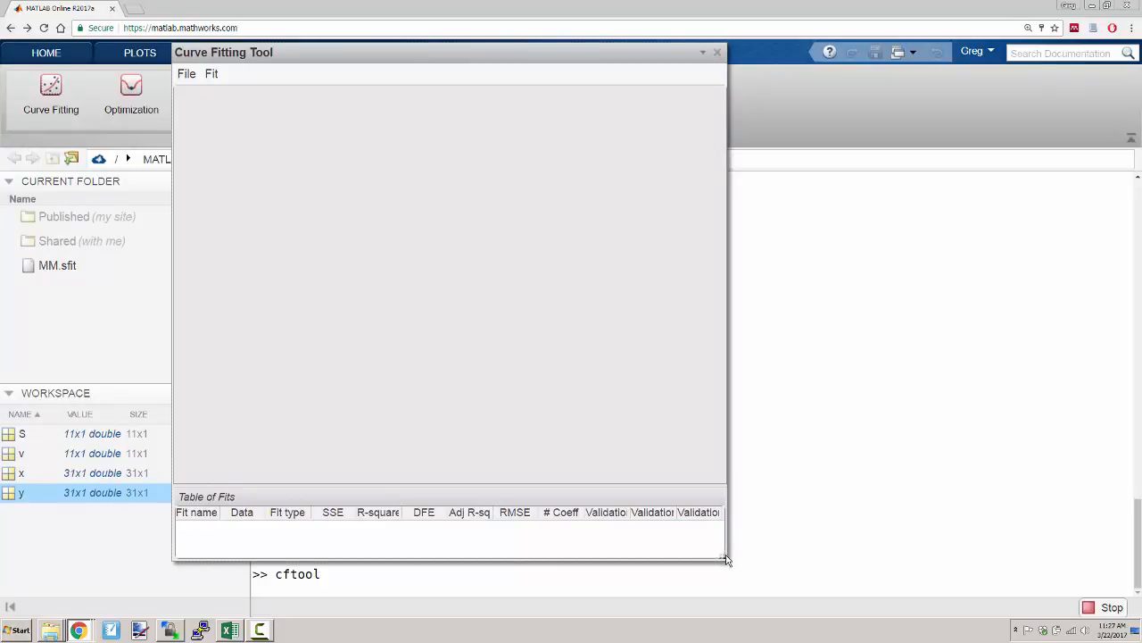
left_click_drag(726, 559, 900, 556)
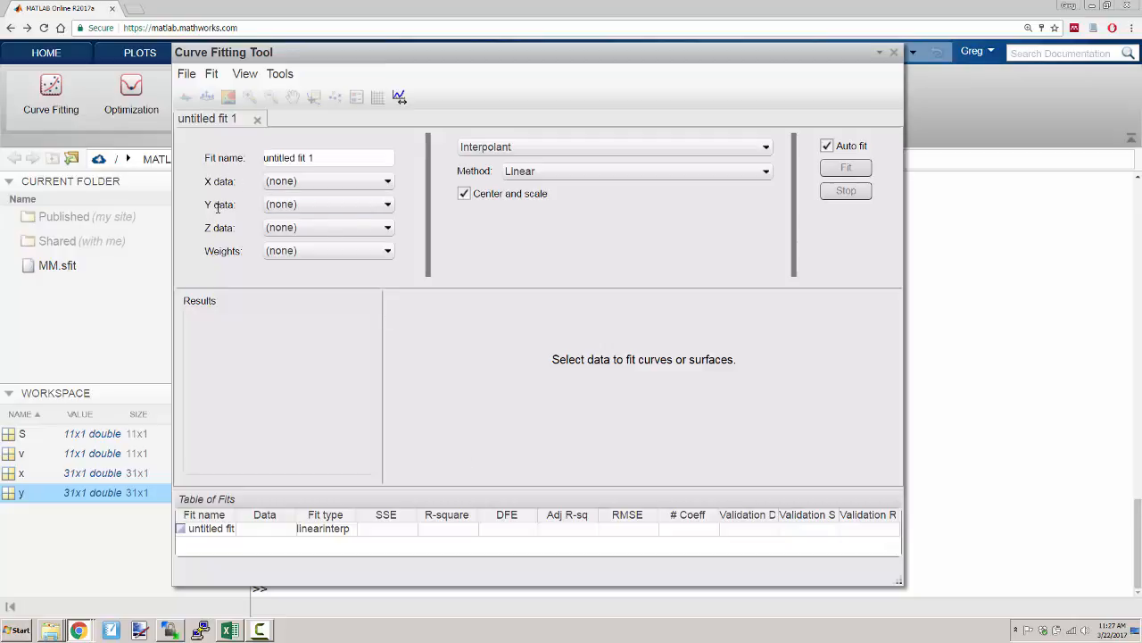
- Assign x as the X data and y as the Y data of untitled fit 1
left_click(324, 187)
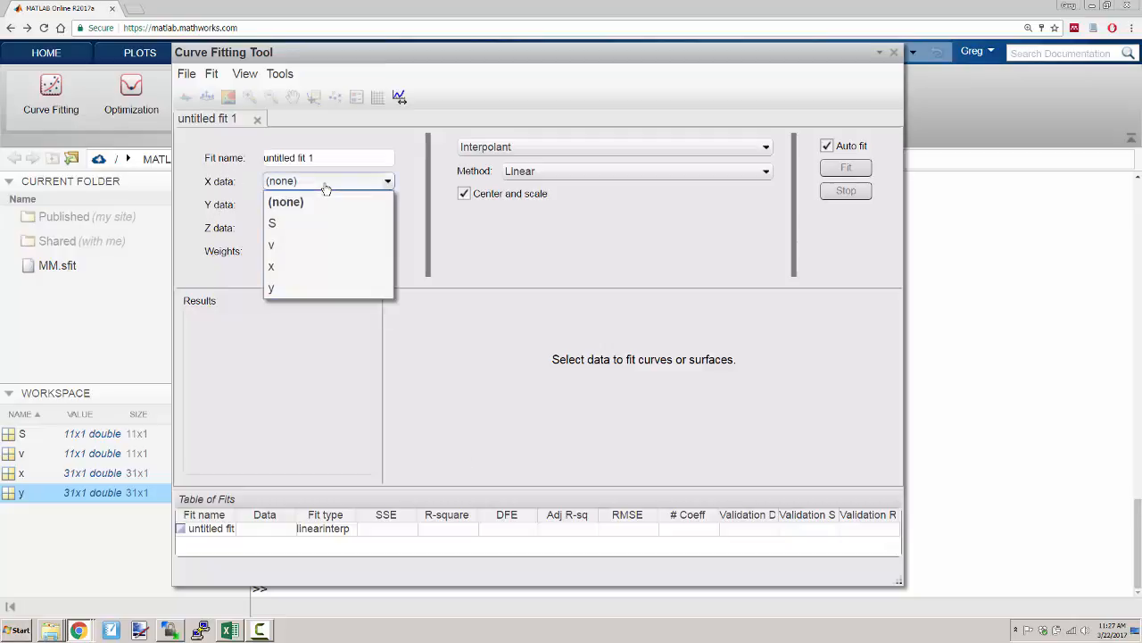
left_click(331, 268)
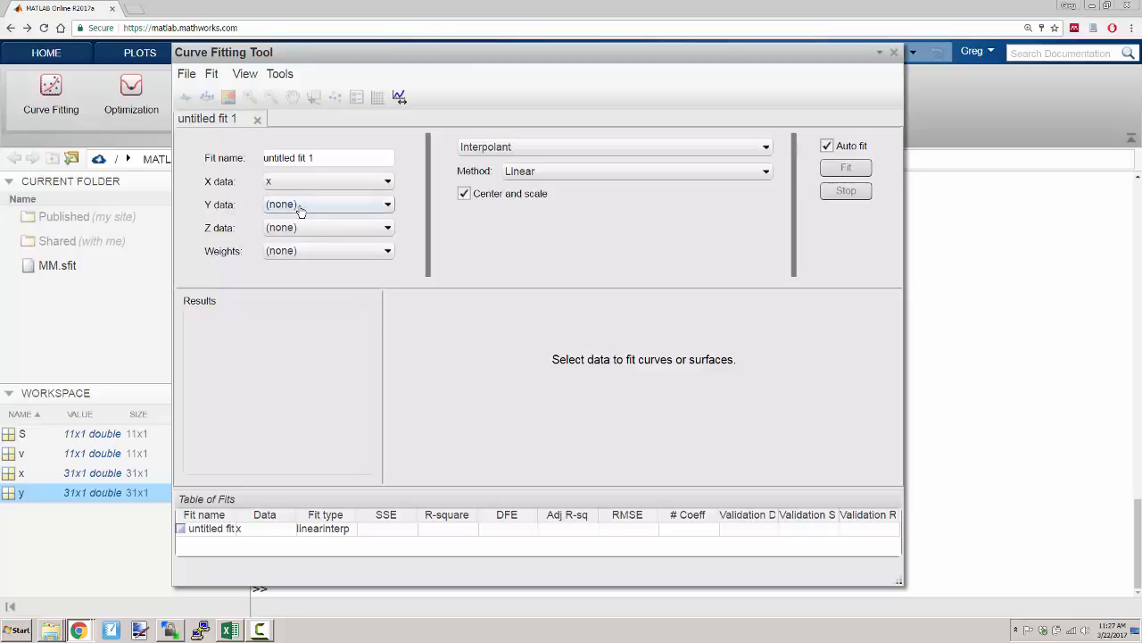
left_click(300, 207)
left_click(304, 316)
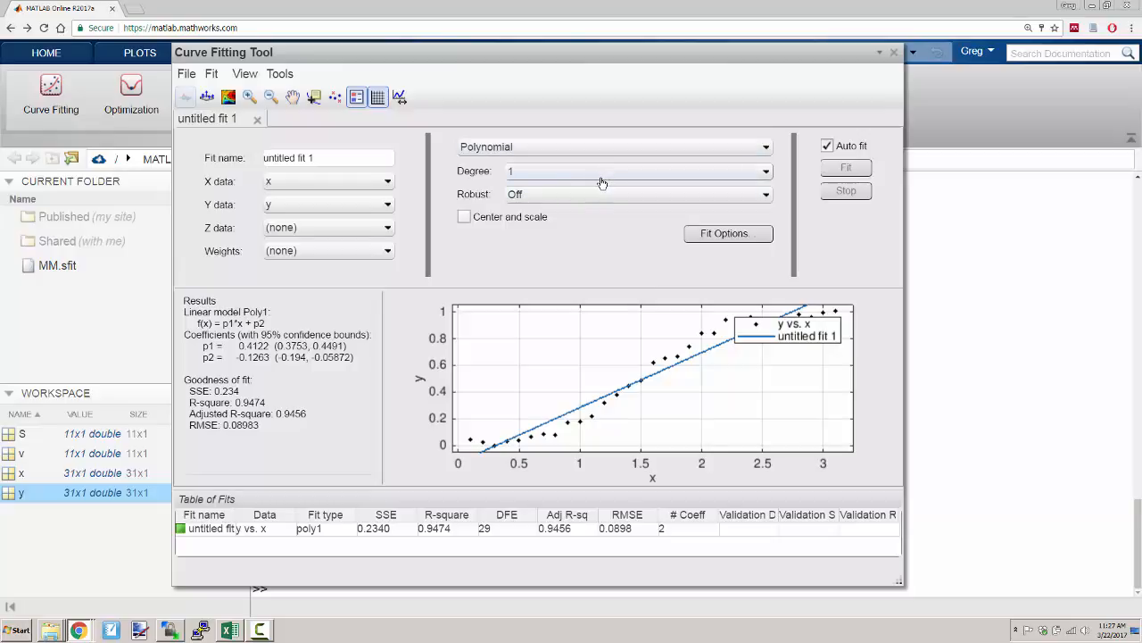
- Change the fit type to Exponential and move the plot legend down, clear of the upper data points
left_click(618, 147)
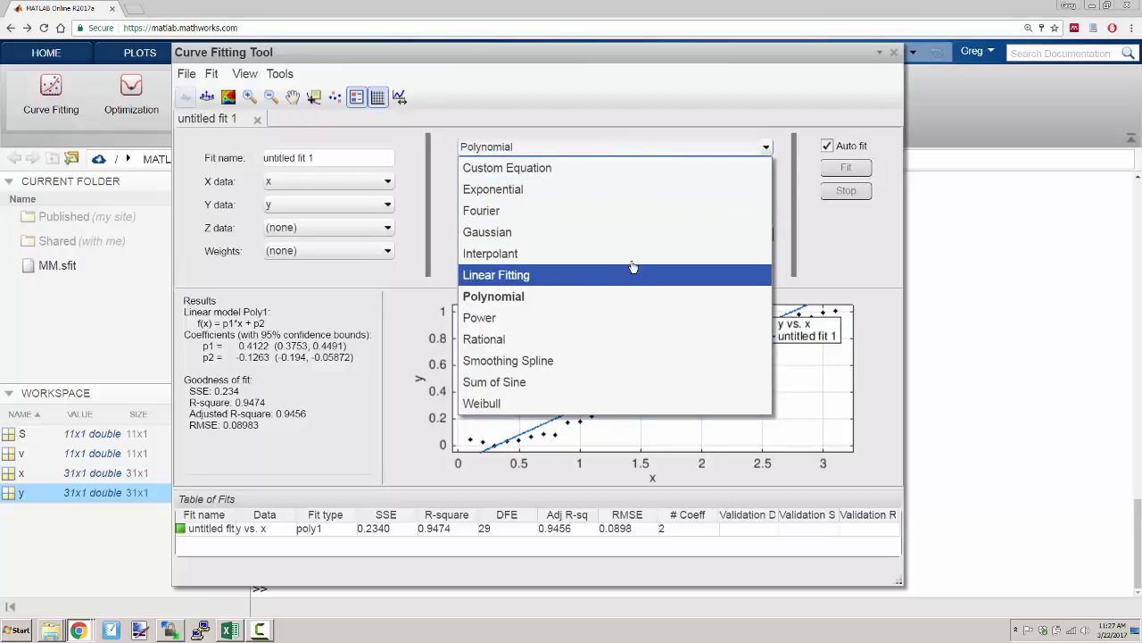
left_click(635, 191)
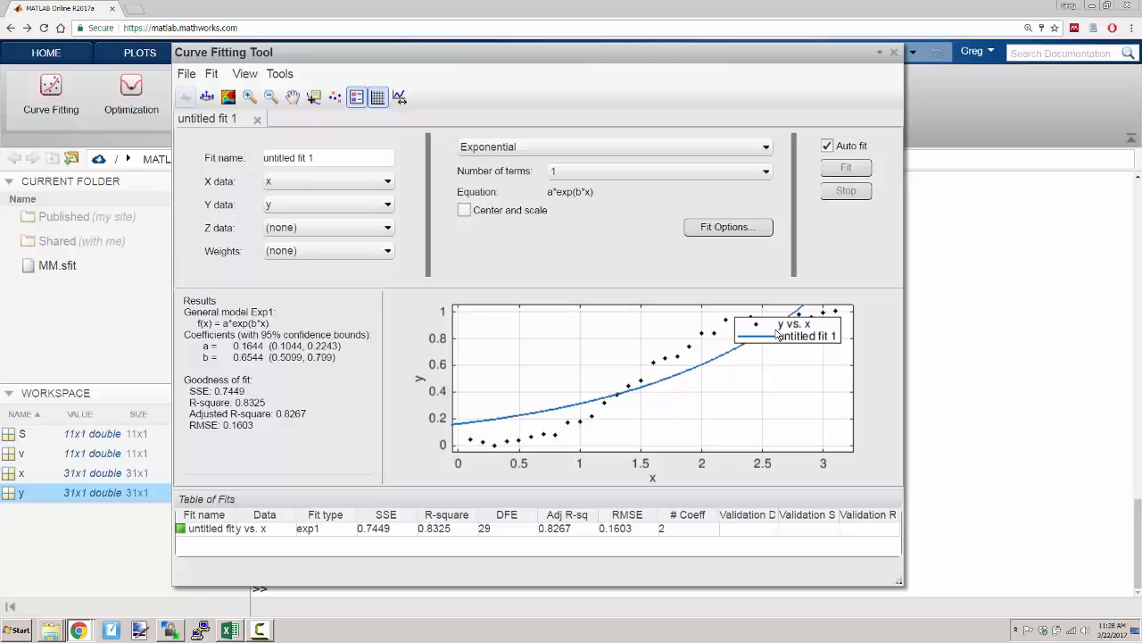
left_click_drag(771, 331, 780, 366)
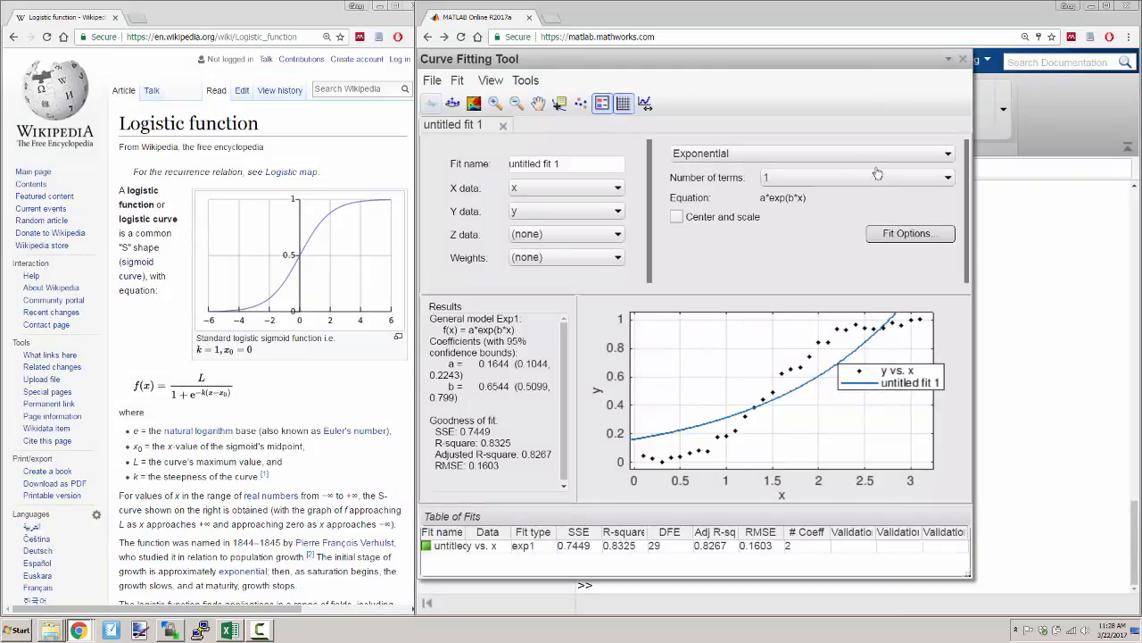
- Change the fit type of untitled fit 1 to Custom Equation
left_click(760, 163)
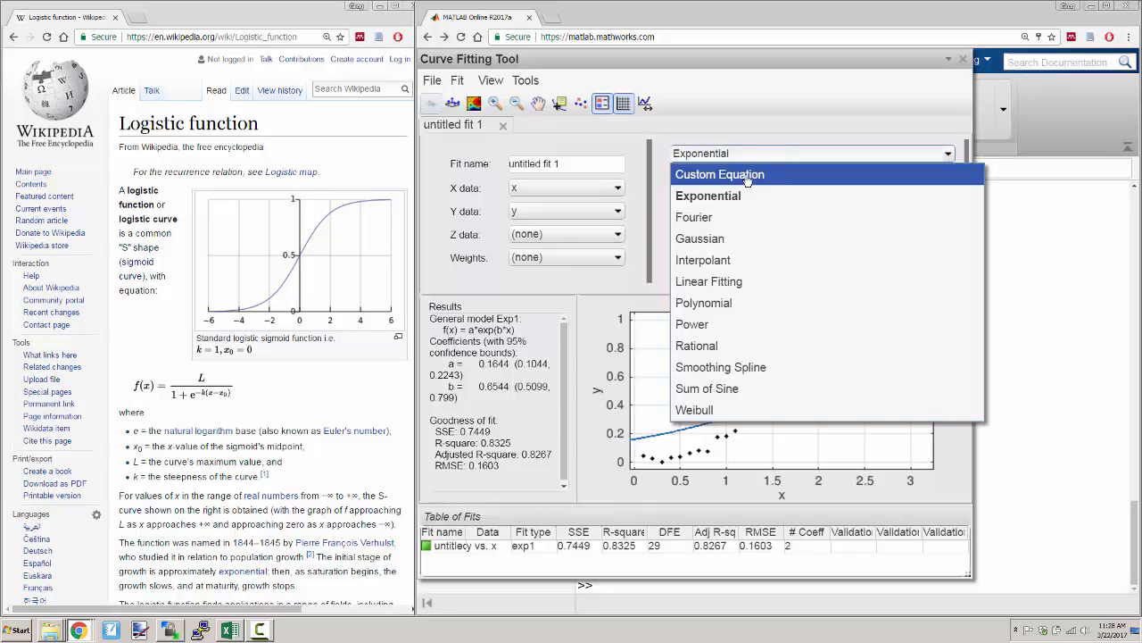
left_click(748, 180)
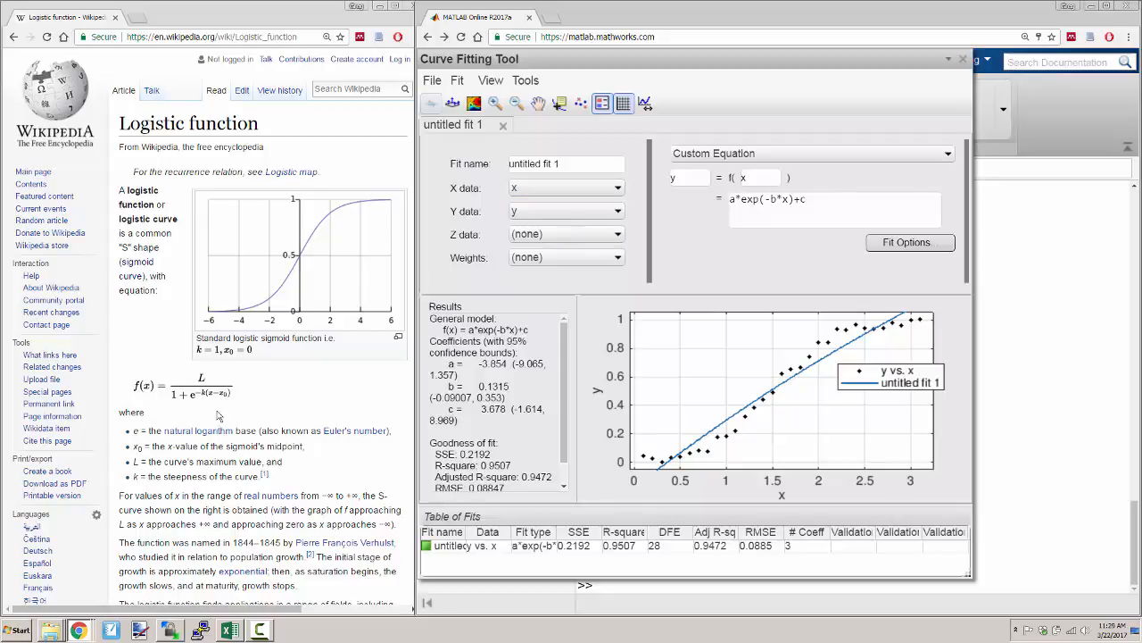
- Replace the custom equation of untitled fit 1 with the logistic function L/(1+exp(-k*(x-x0)))
left_click_drag(807, 199, 718, 199)
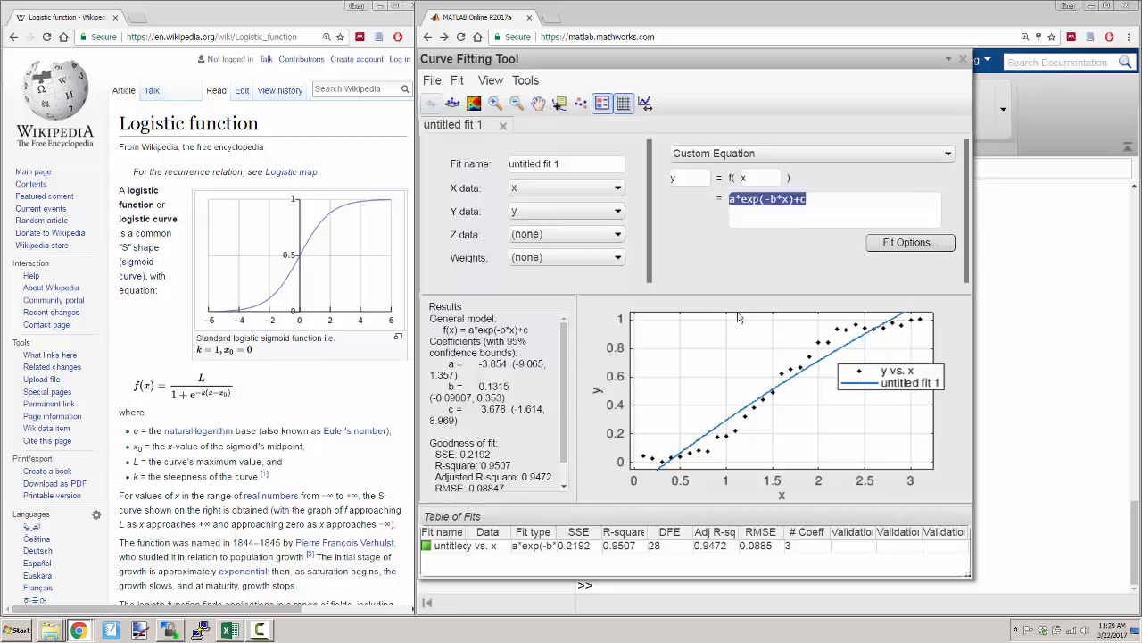
type("L/(1")
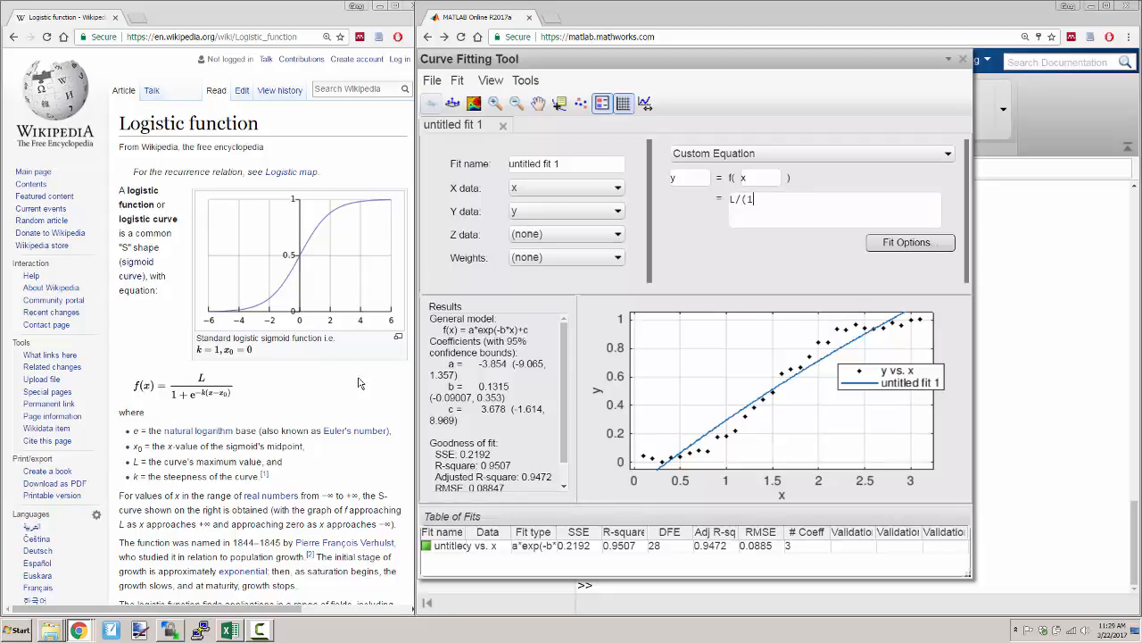
type("+exp(-k*(x-x0")
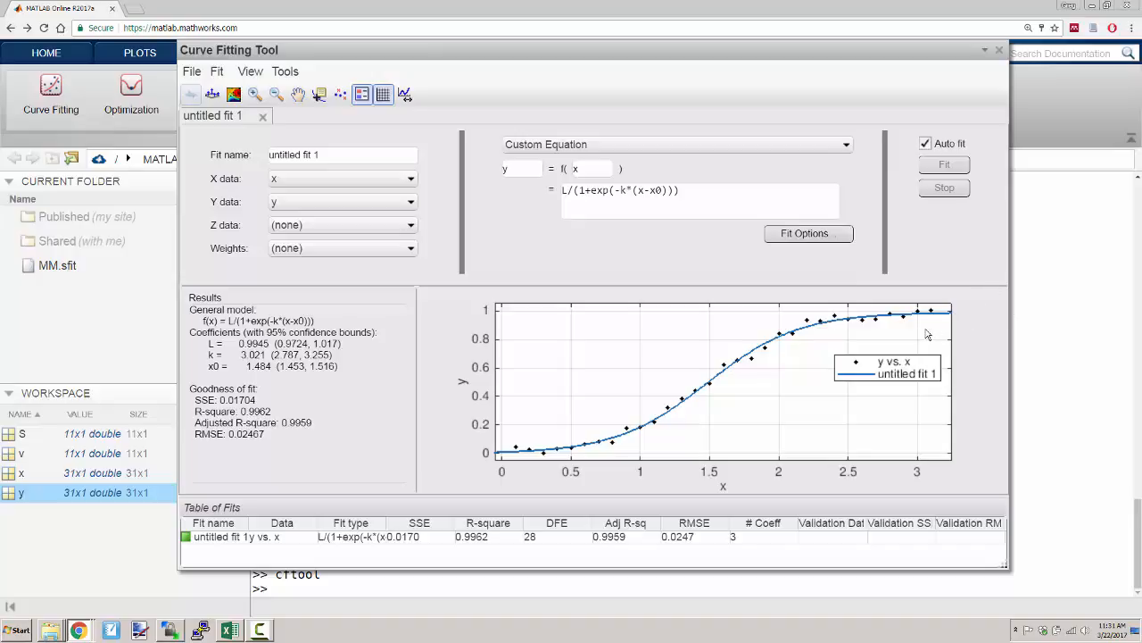
- Extend the fit plot's X-axis maximum limit to 4
left_click(406, 95)
left_click_drag(692, 266, 686, 111)
double_click(751, 162)
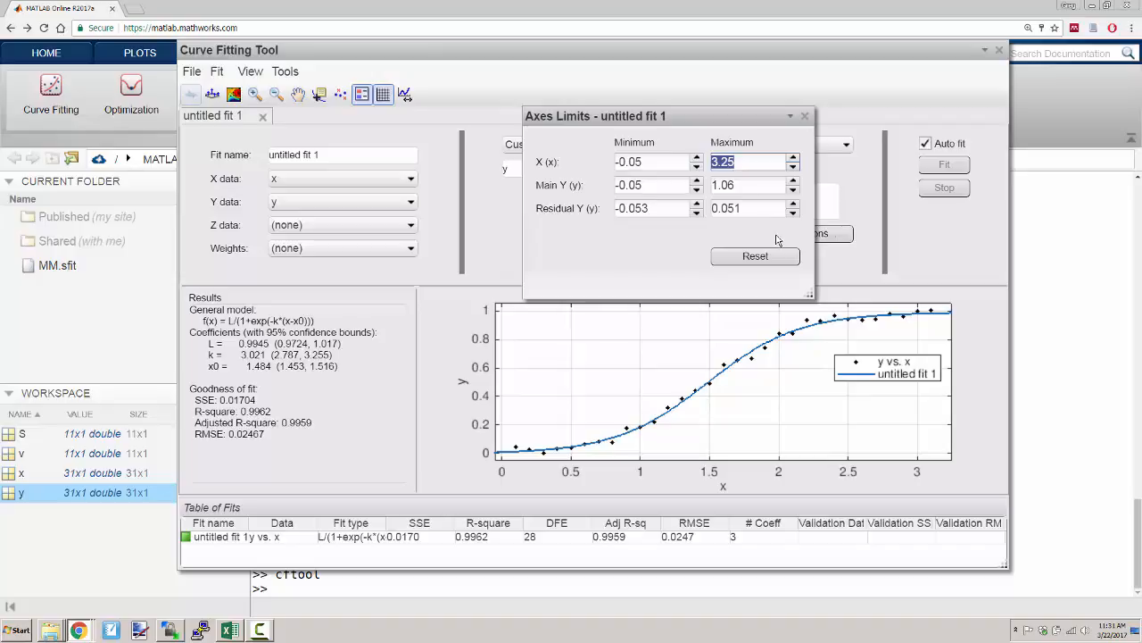
type("4")
key("Return")
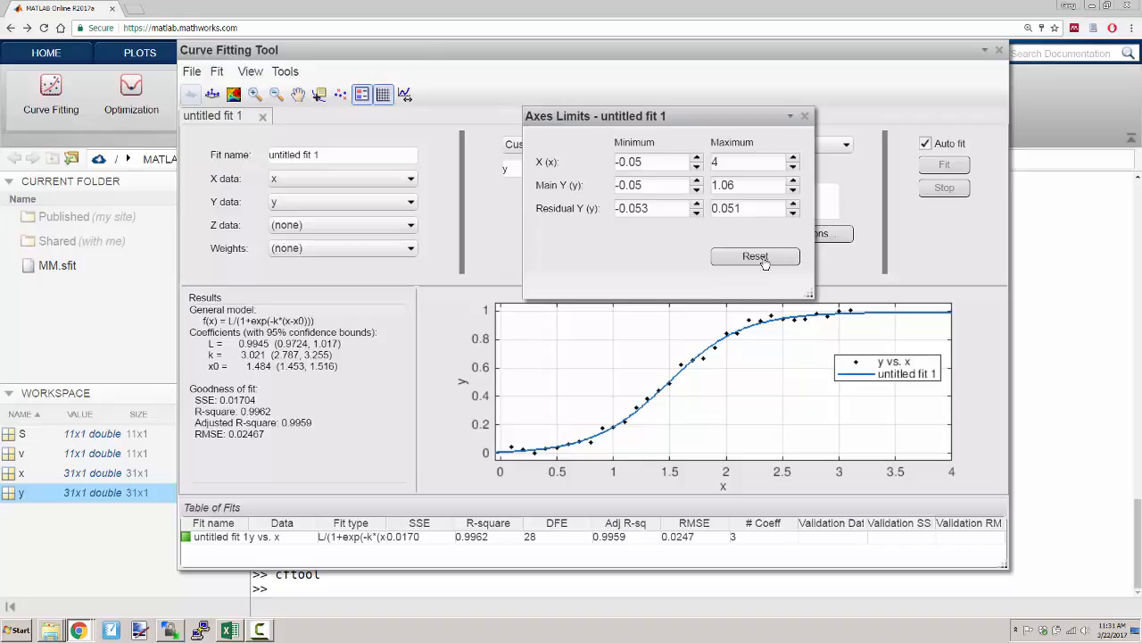
- Restore the fit plot's X-axis maximum limit to 3.25 and close the axes limits dialog
double_click(782, 168)
type("3.25")
key("Return")
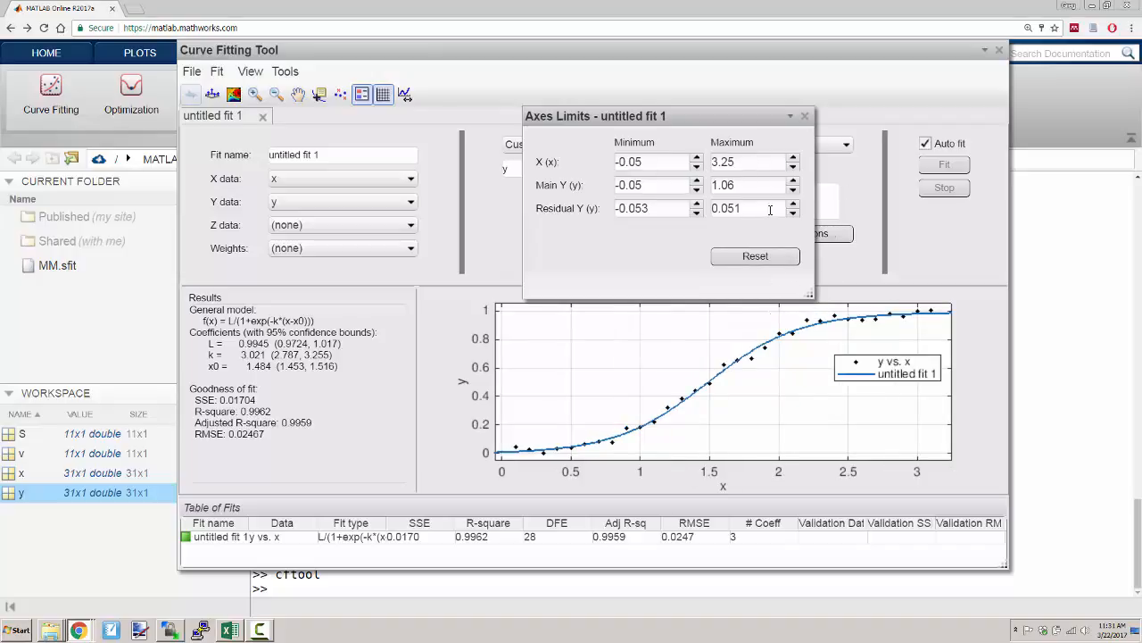
left_click(806, 119)
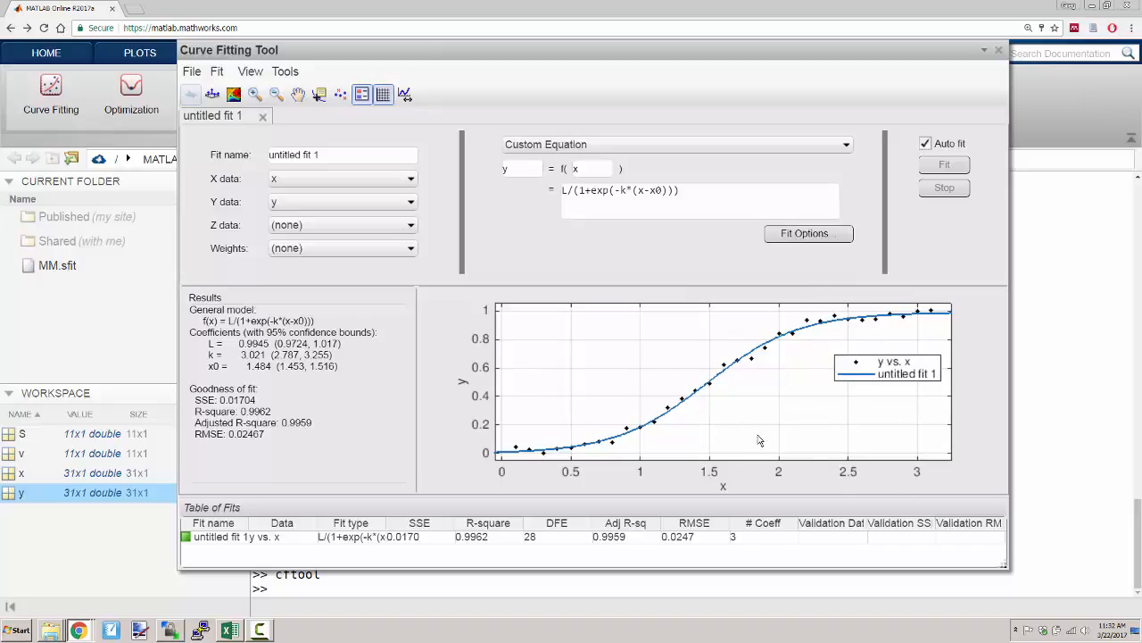
- Print the fit plot to a separate figure and enable plot editing in it
left_click(204, 79)
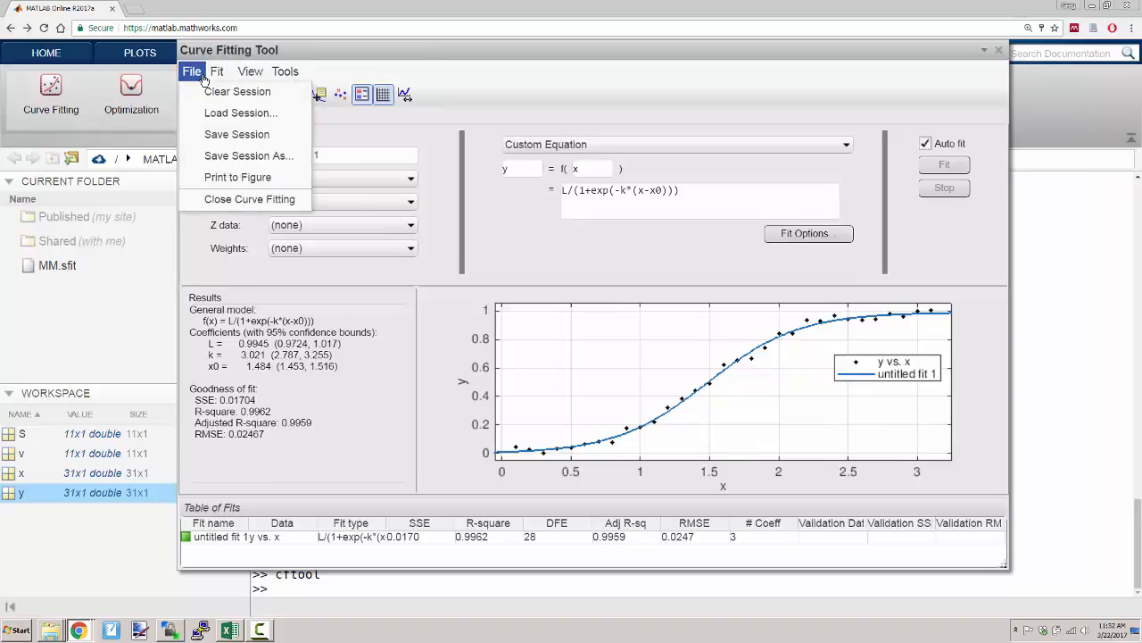
left_click(227, 179)
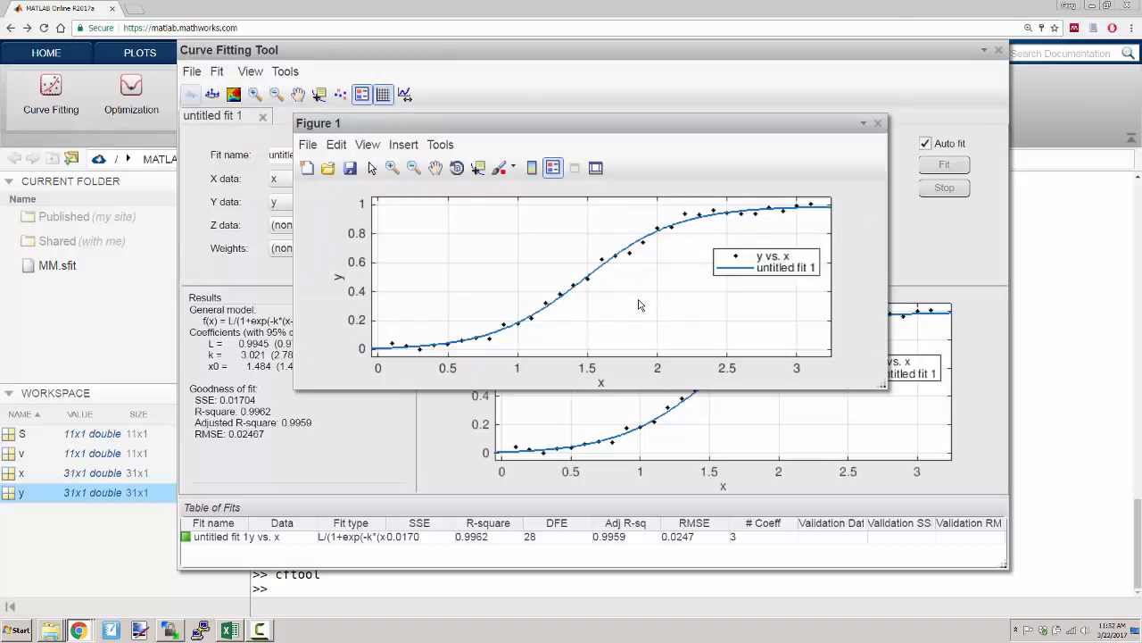
left_click(441, 145)
left_click(451, 165)
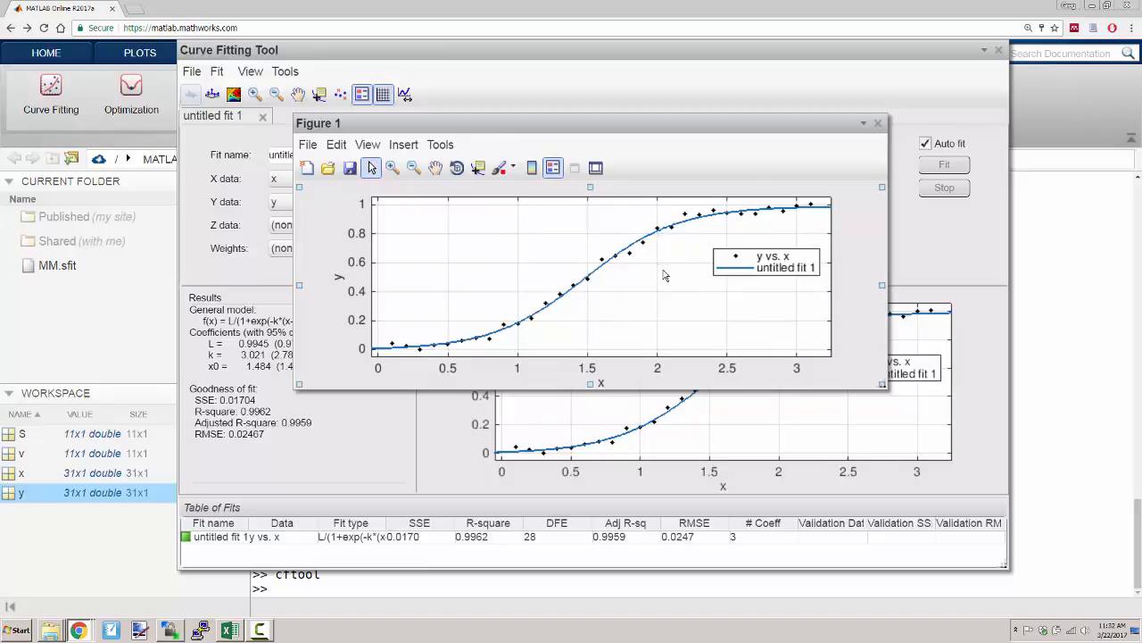
- Try deleting the legend from the figure and undo the deletion
left_click(781, 254)
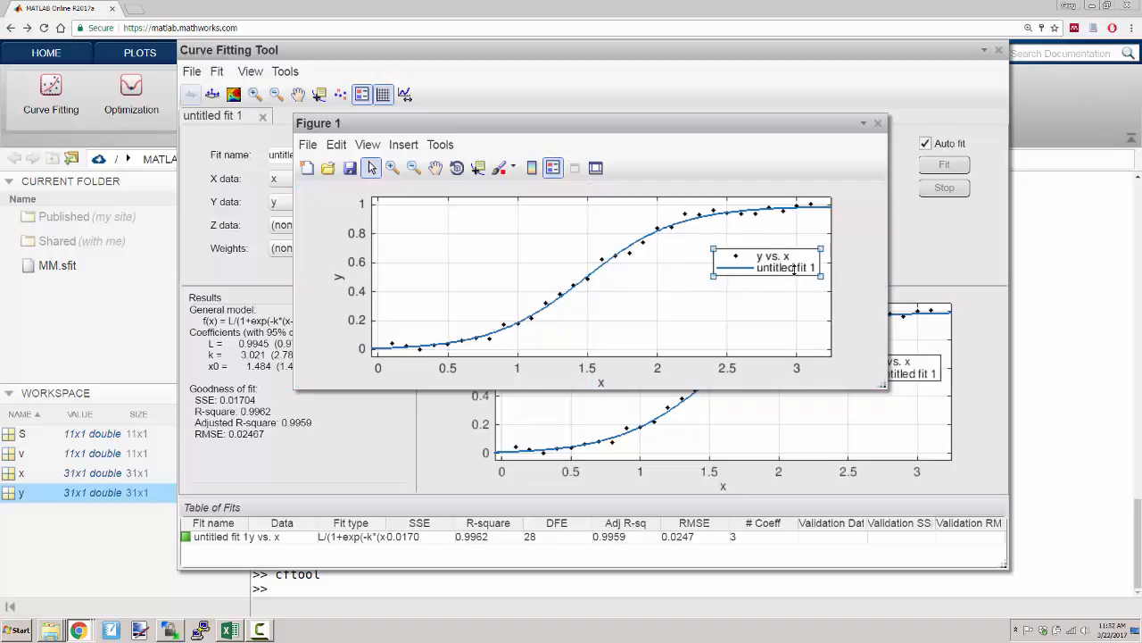
key("Delete")
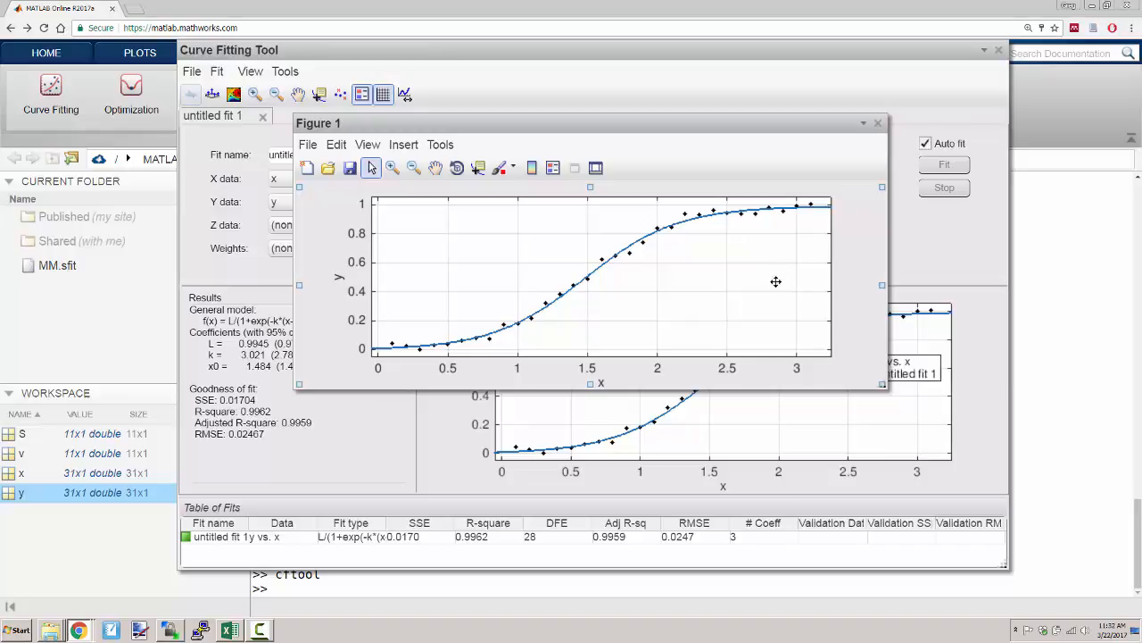
key("ctrl+z")
- Delete the figure's legend and turn off the X and Y grid lines in the axes properties
double_click(785, 257)
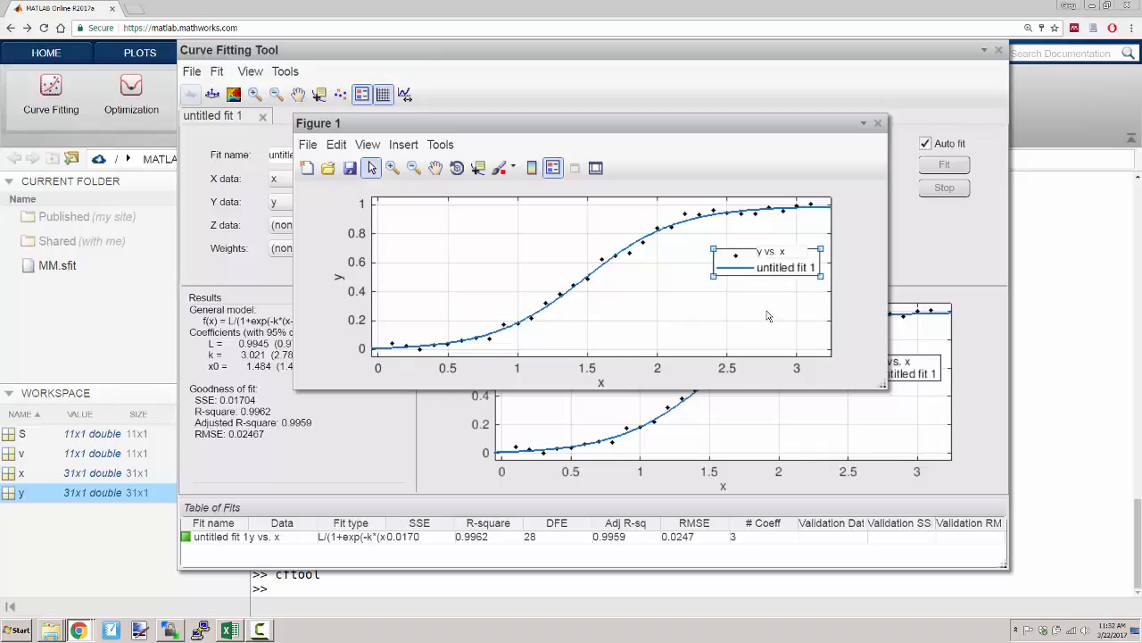
key("Delete")
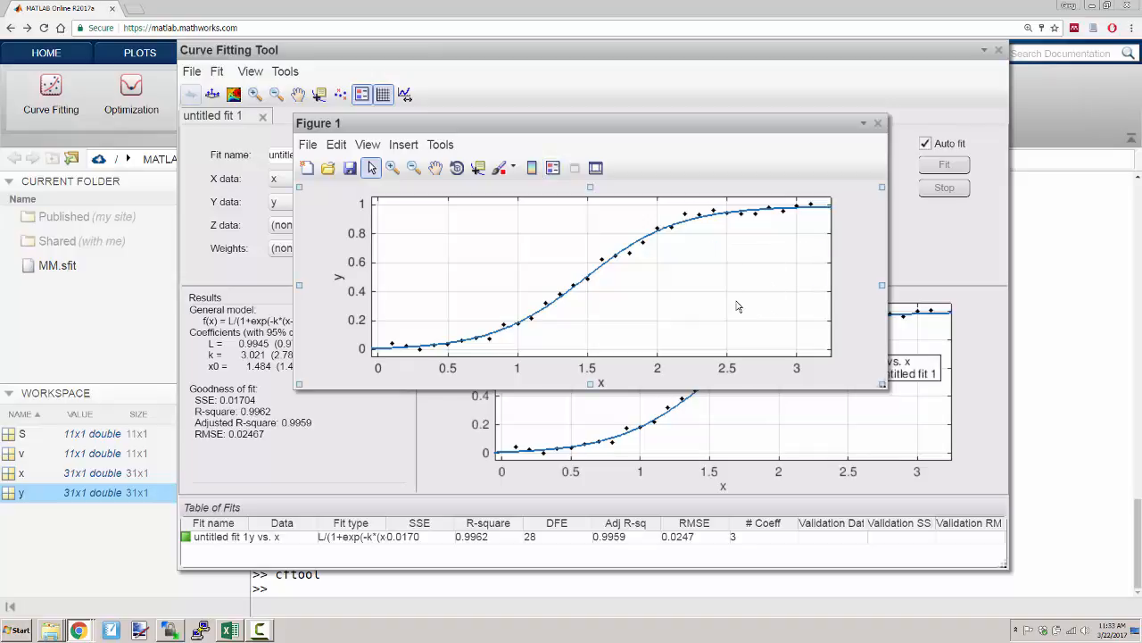
left_click(730, 297)
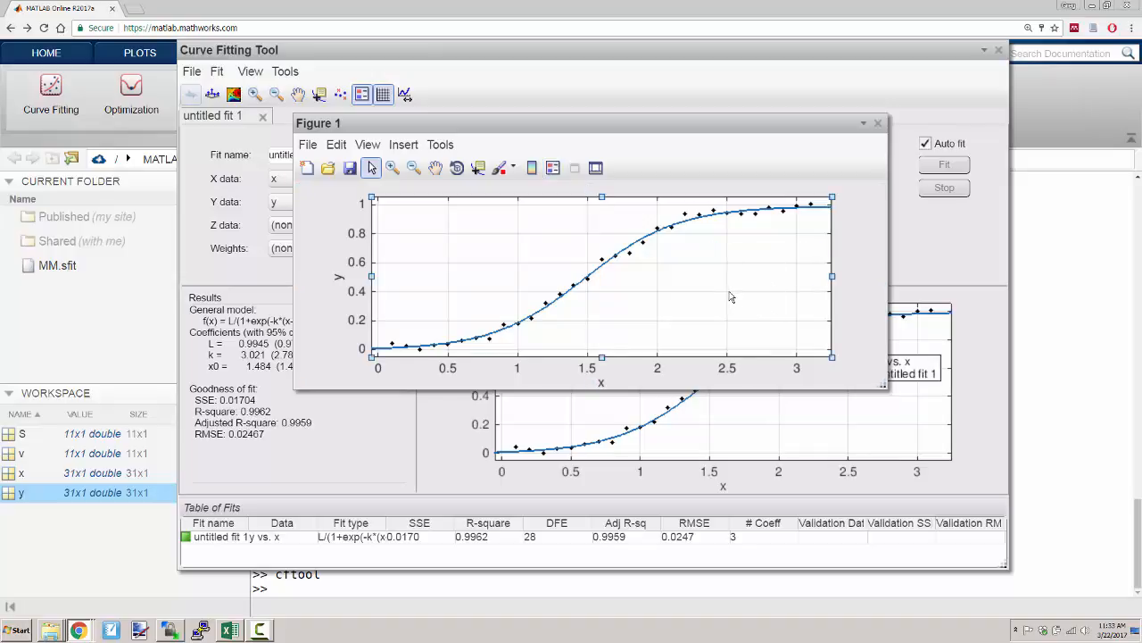
double_click(730, 297)
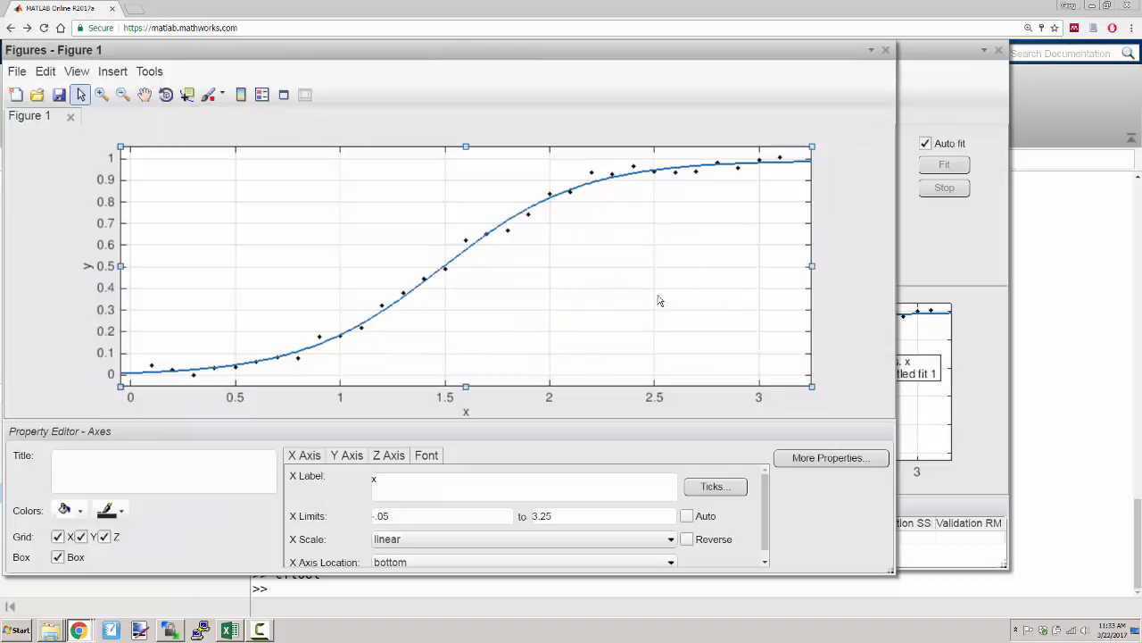
left_click(57, 536)
left_click(82, 537)
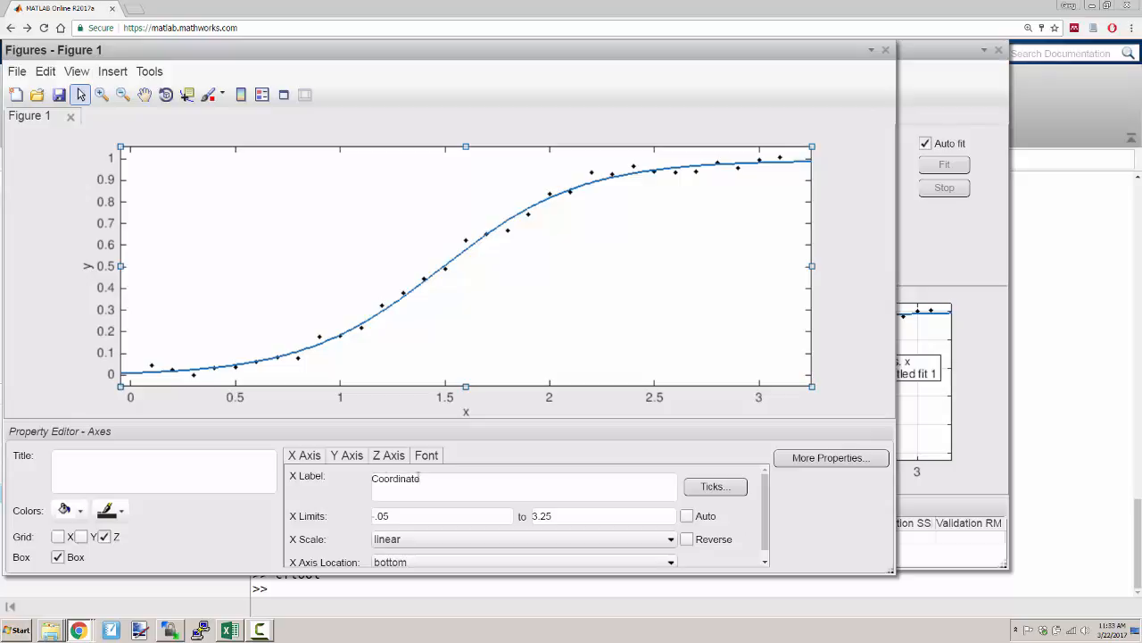
- Label the figure's X axis Coordinate and its Y axis Signal
left_click(350, 455)
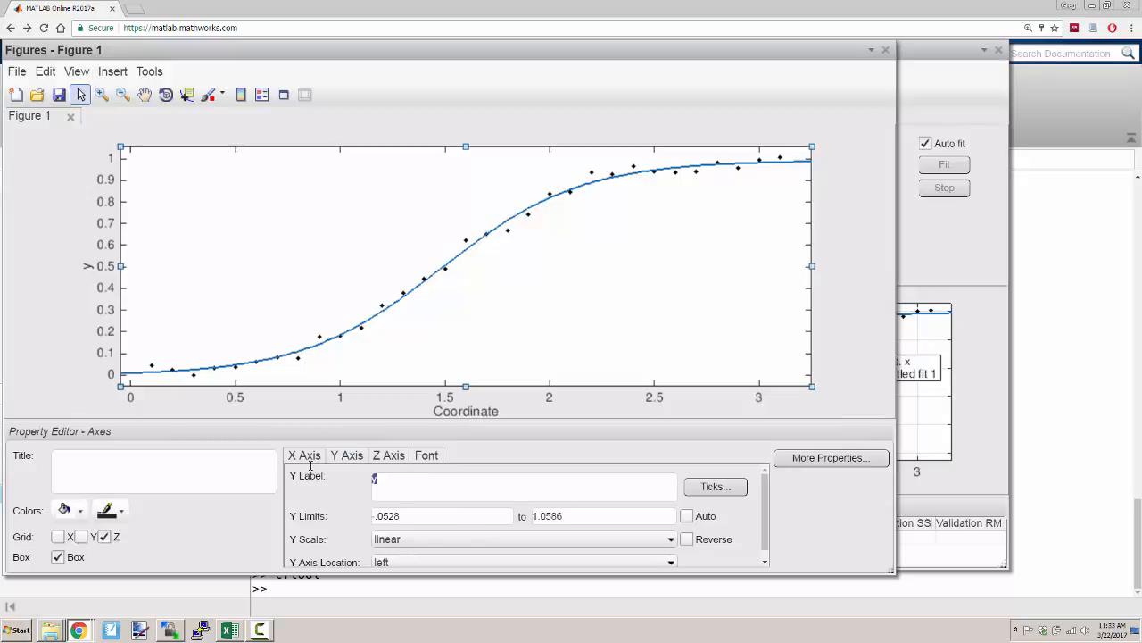
type("siga")
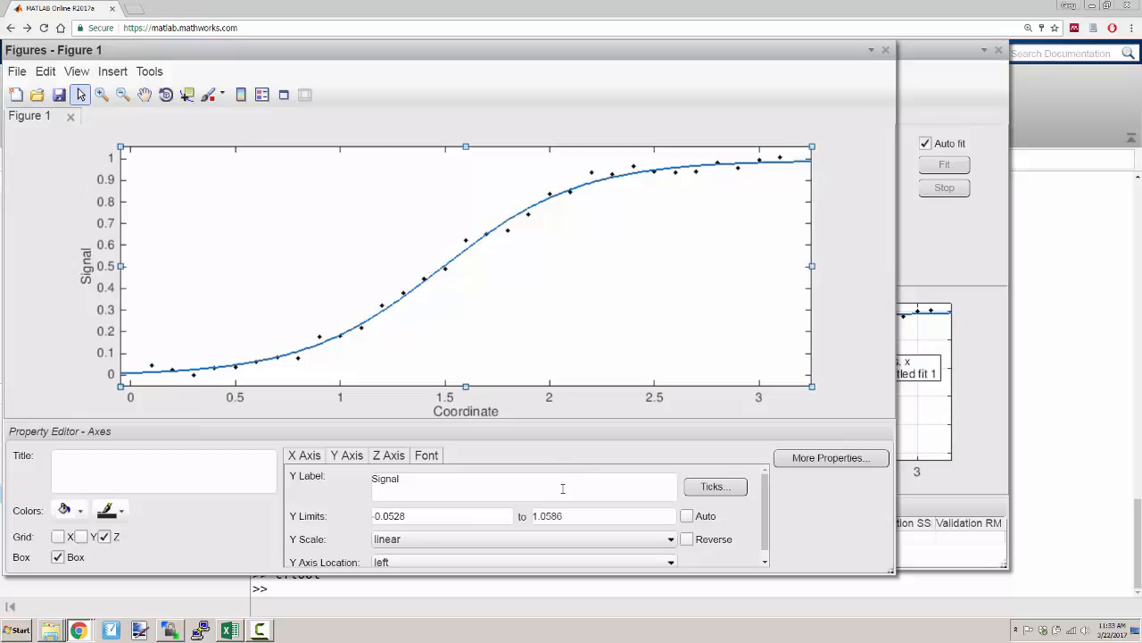
left_click(846, 395)
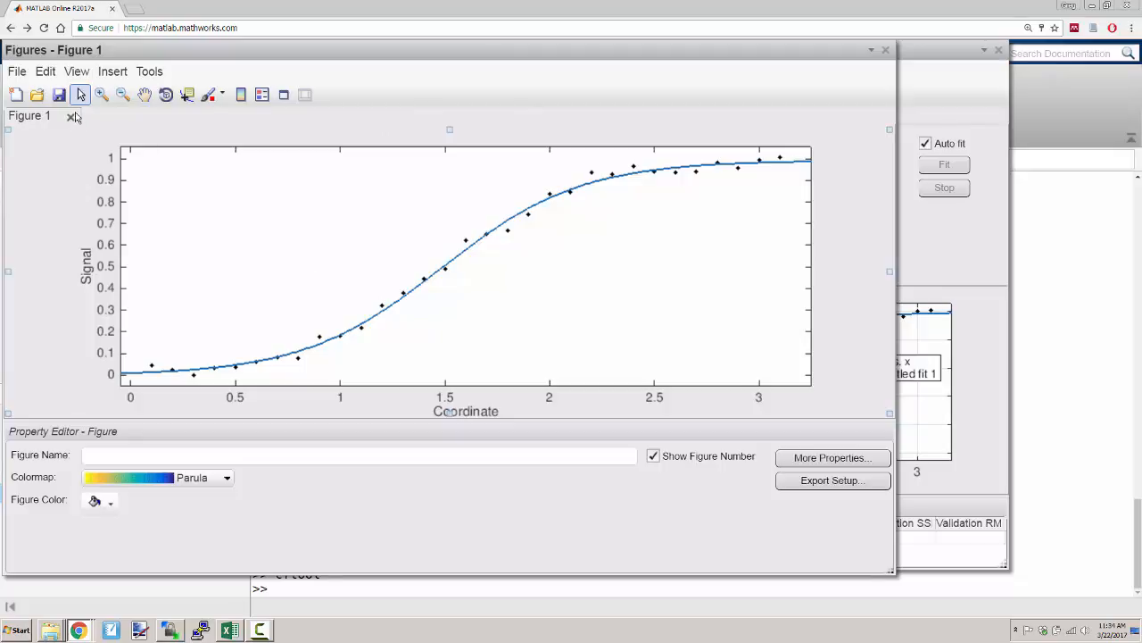
- Save the figure to MATLAB Drive in Portable Document Format as logistic.pdf
left_click(18, 75)
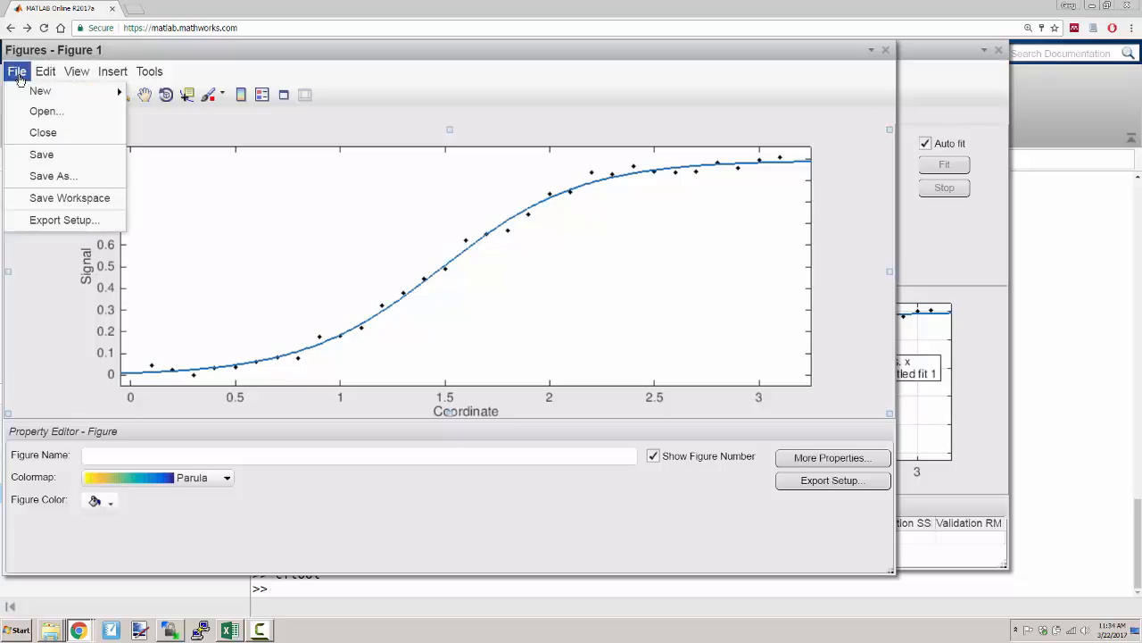
left_click(62, 176)
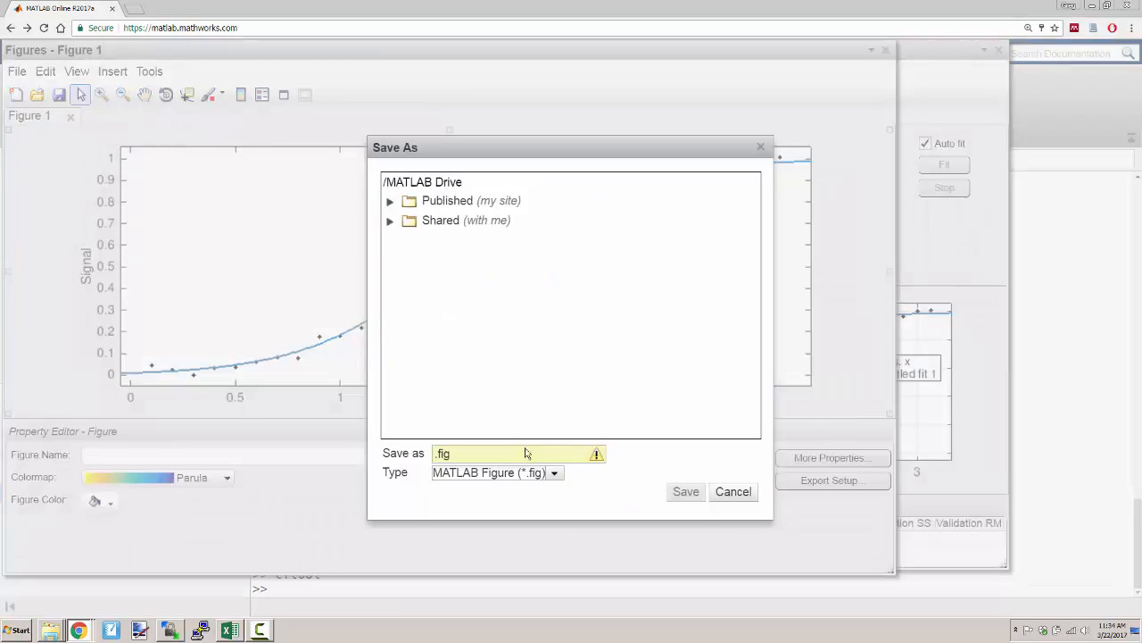
left_click(553, 477)
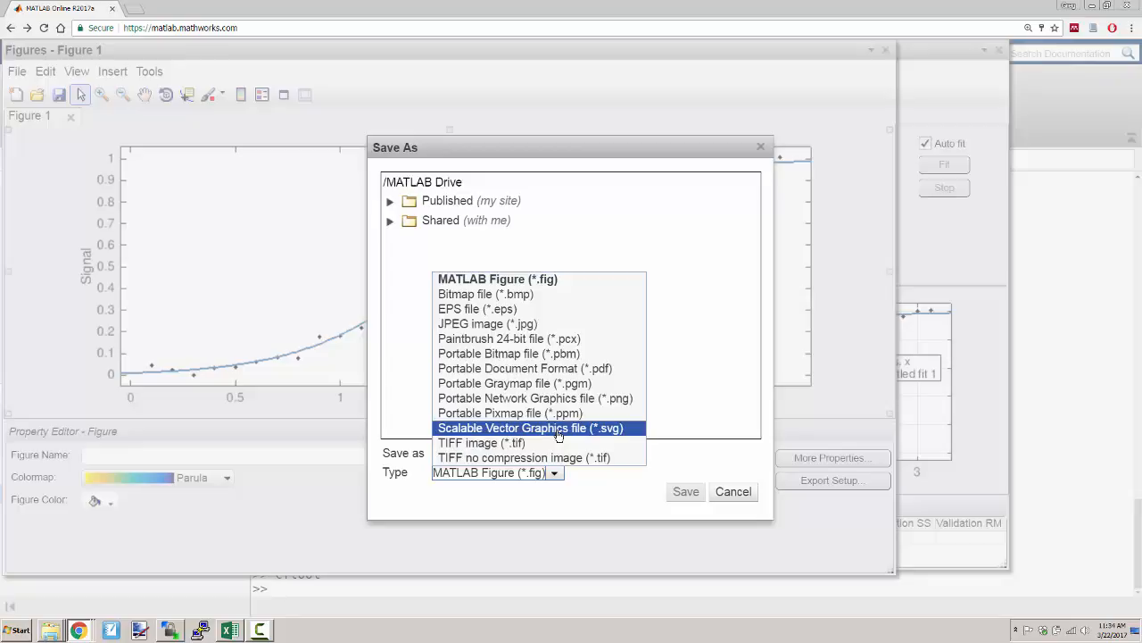
left_click(531, 368)
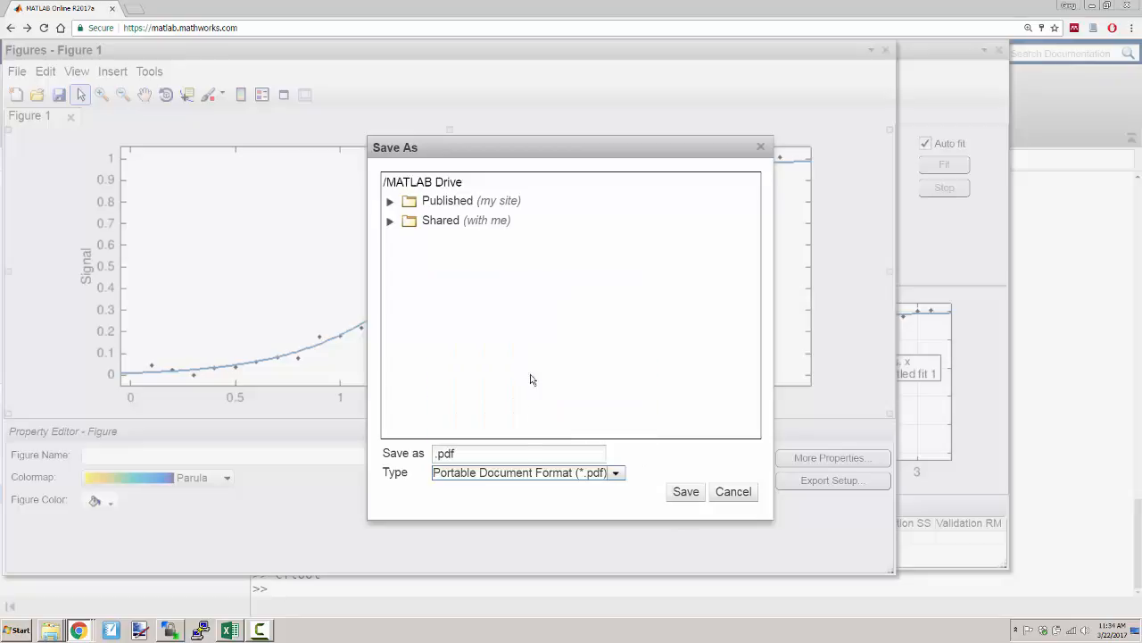
left_click(436, 457)
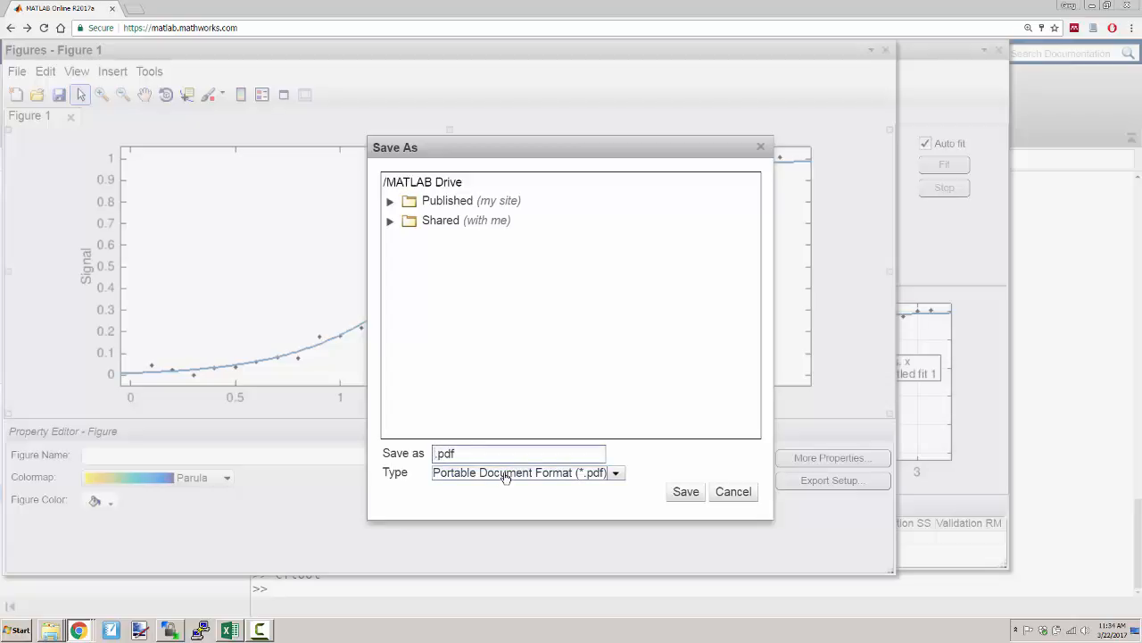
type("logistic")
left_click(683, 492)
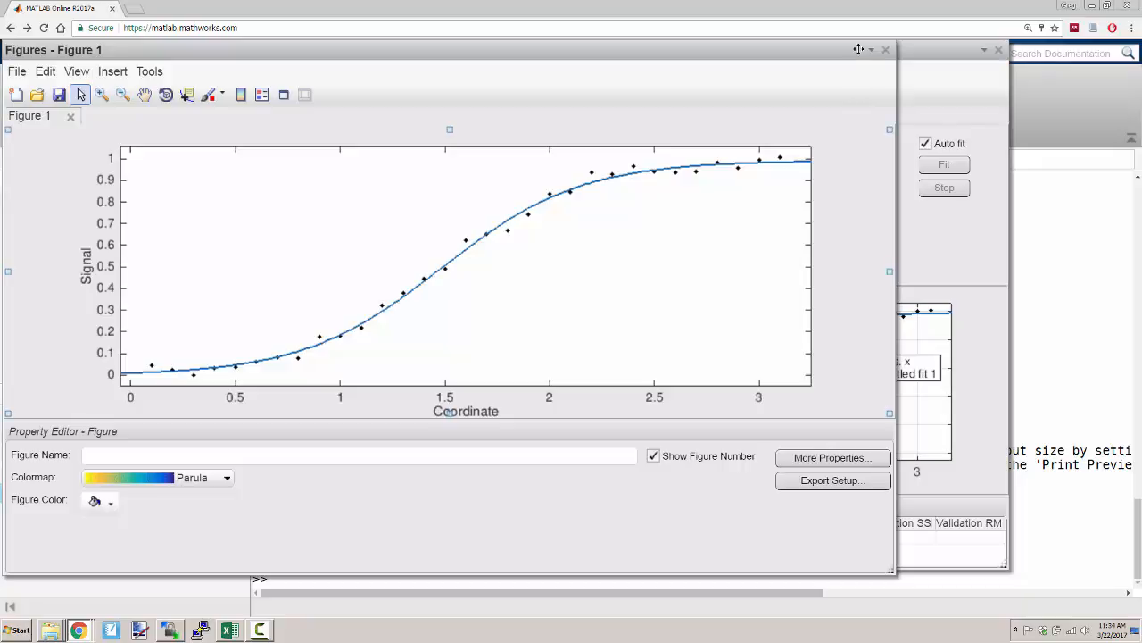
- Minimize the figure and Curve Fitting Tool windows, and refresh the MATLAB Drive listing by visiting the Published folder and returning
left_click(870, 50)
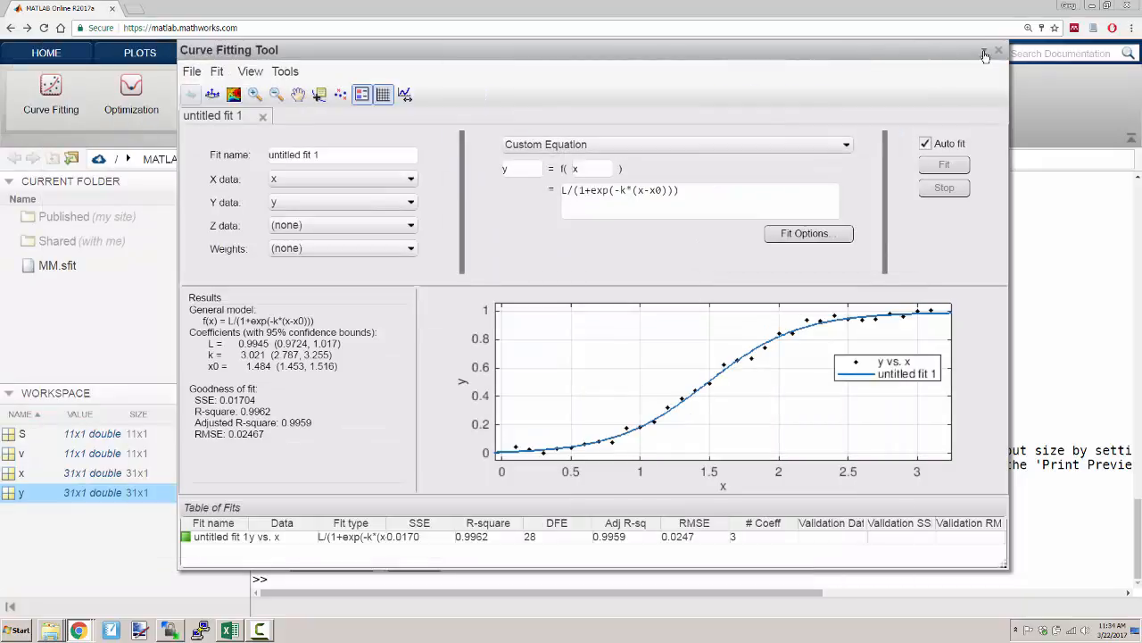
left_click(984, 53)
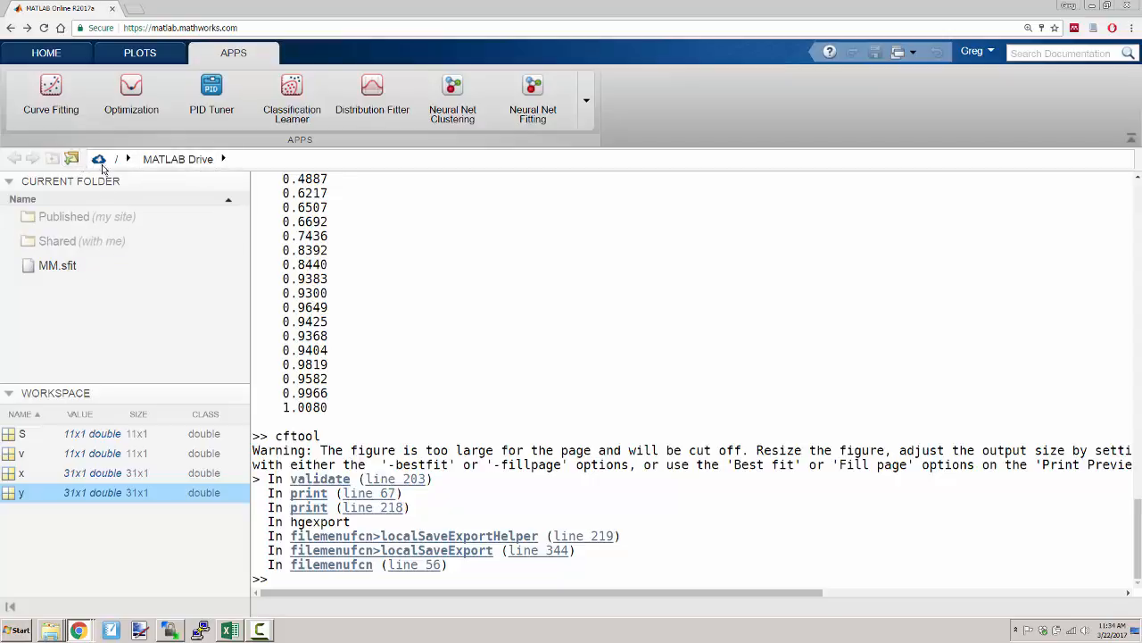
left_click(72, 269)
left_click(80, 242)
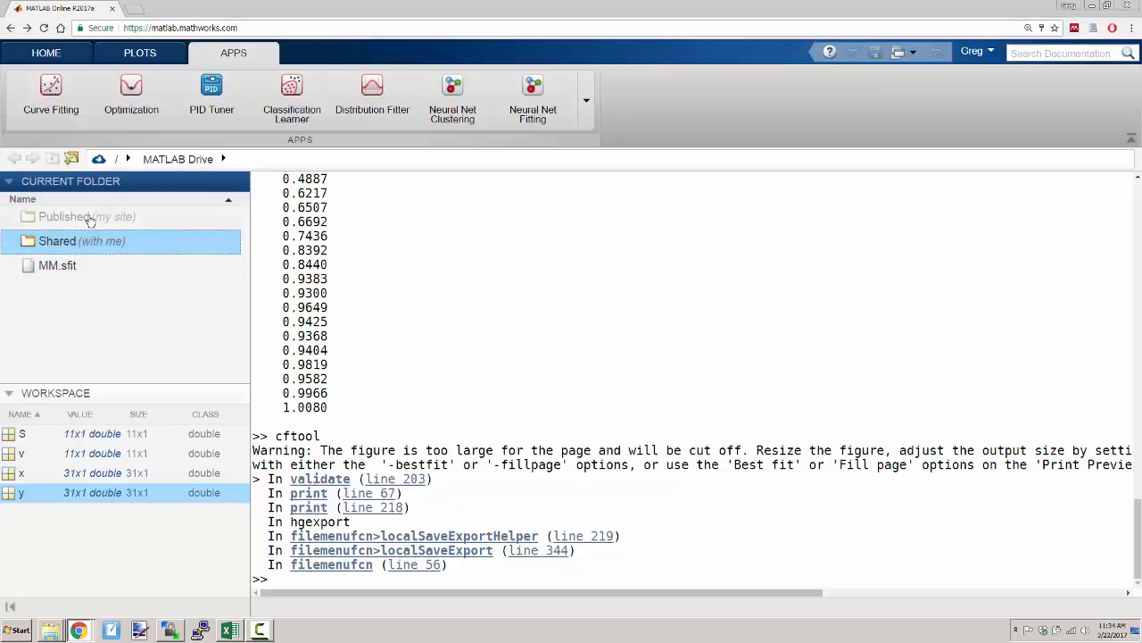
left_click(93, 217)
double_click(93, 217)
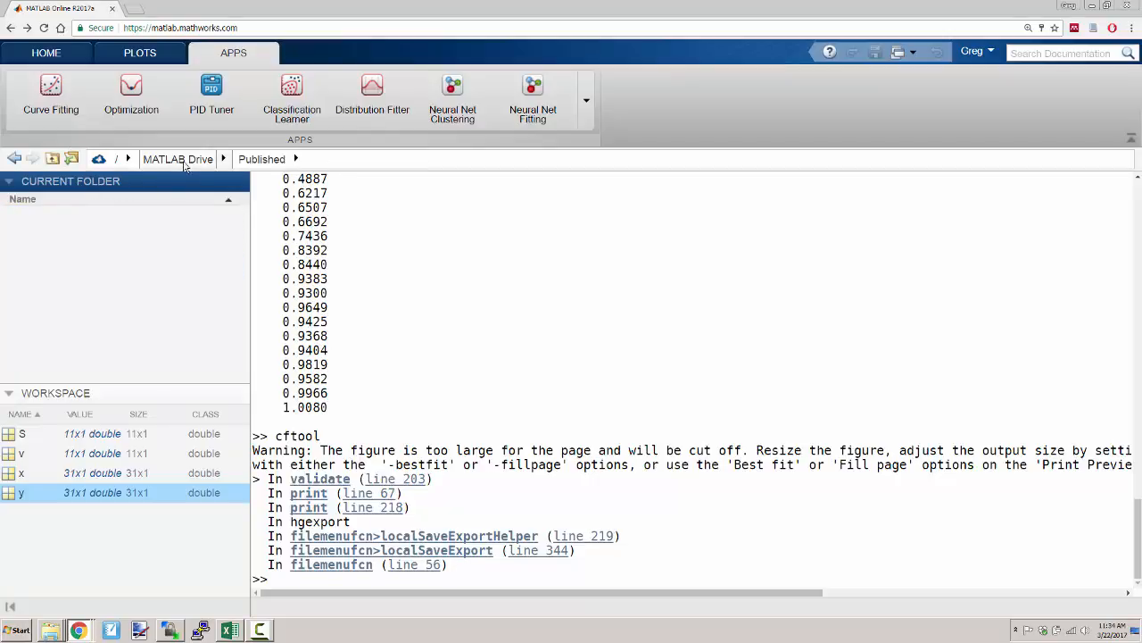
left_click(179, 161)
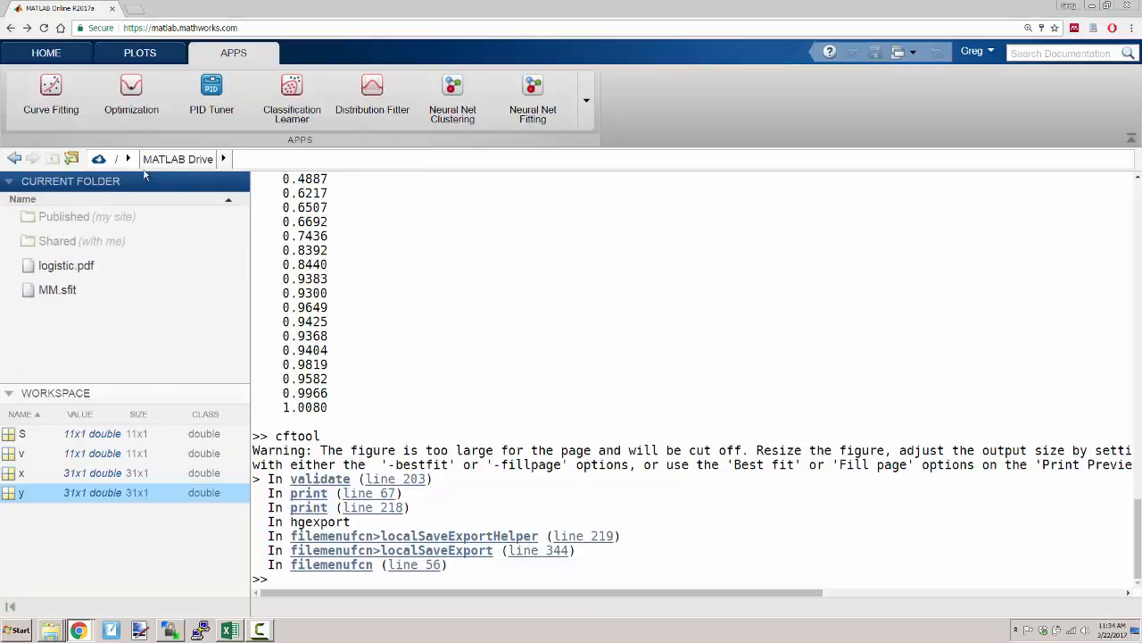
- Download logistic.pdf from MATLAB Drive and open the downloaded copy to inspect the plot up close
left_click(85, 272)
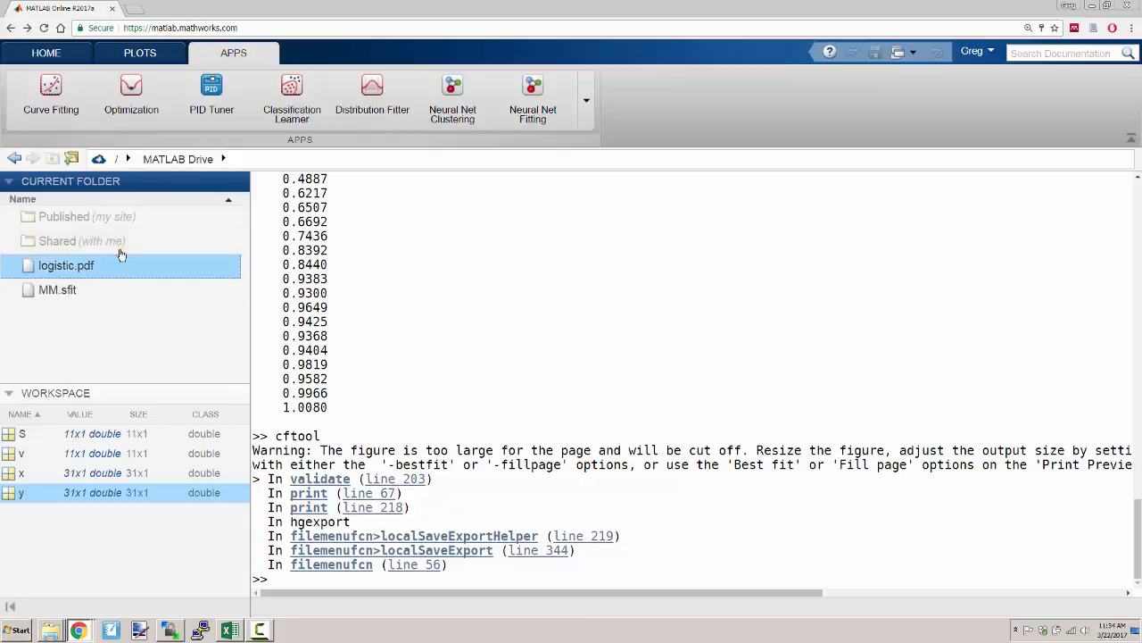
left_click(59, 57)
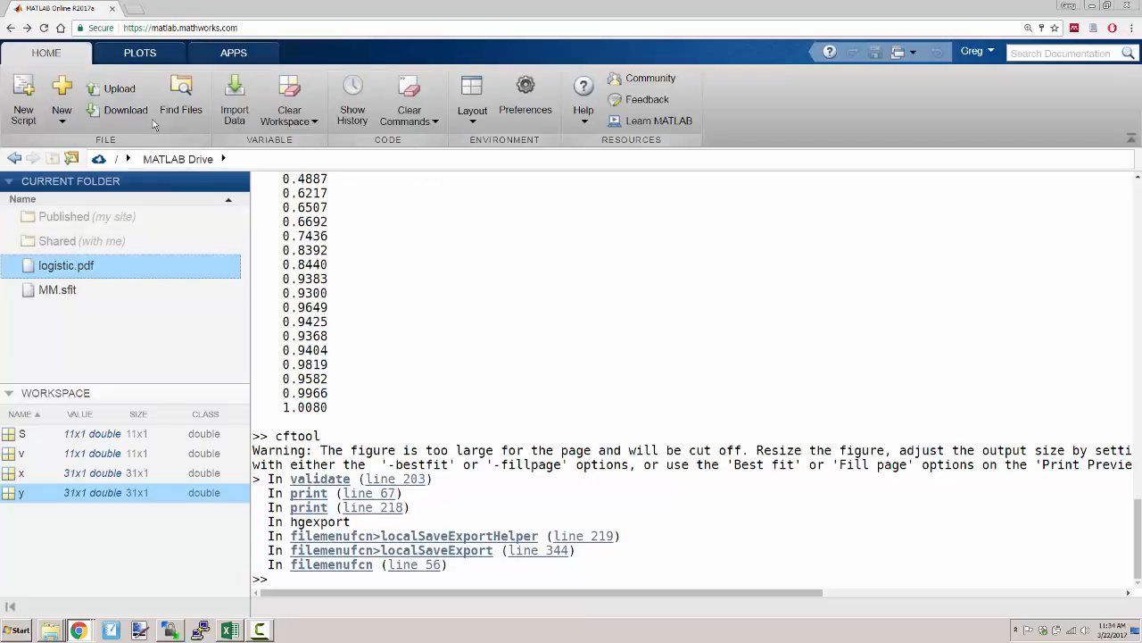
left_click(132, 113)
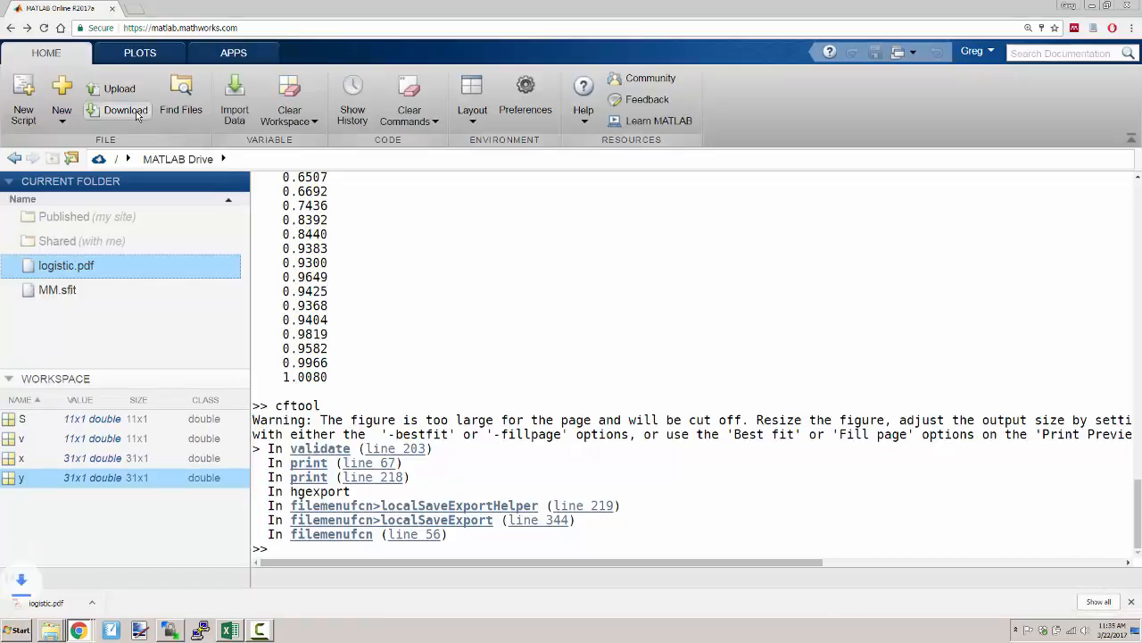
left_click(59, 606)
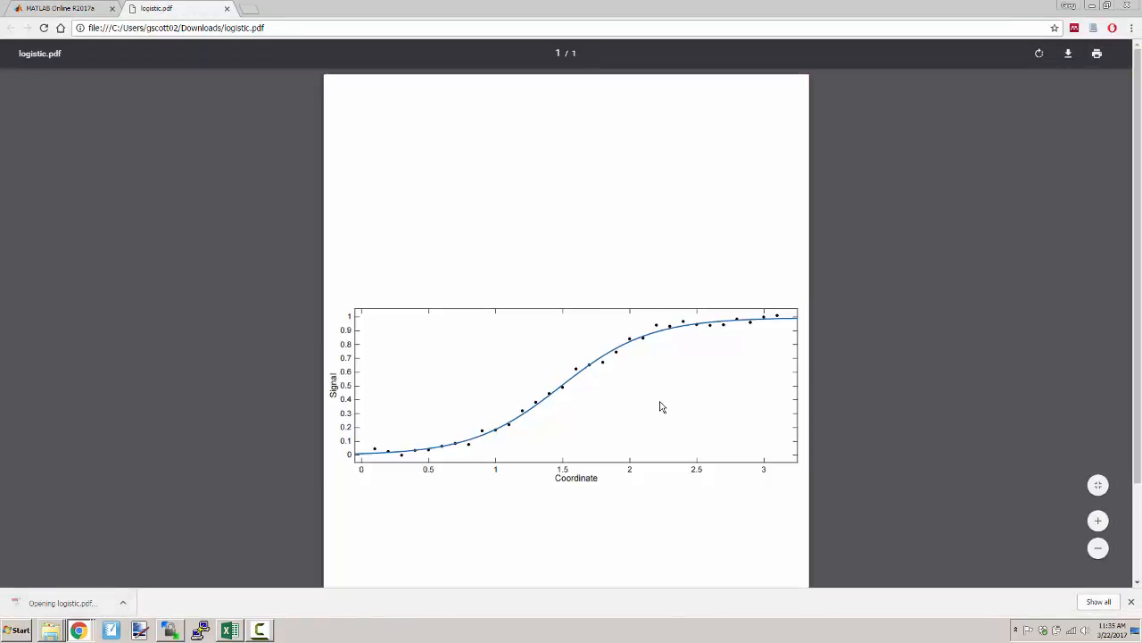
scroll(686, 375, "up", 6)
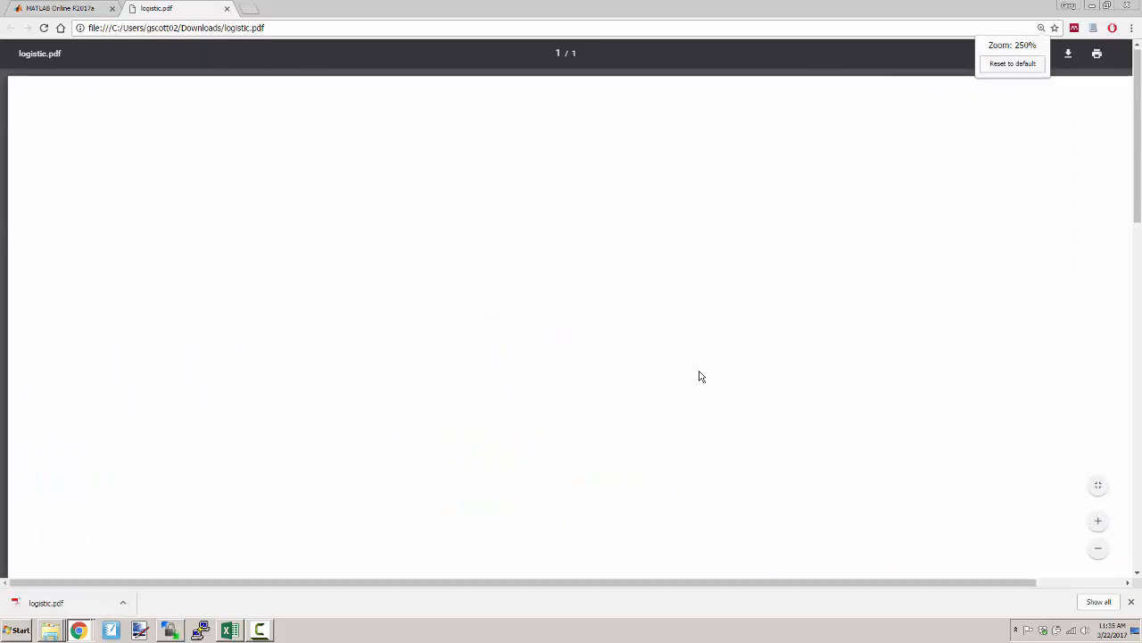
- Examine the fitted curve, data points and axis labels in logistic.pdf at several magnifications
scroll(624, 352, "up", 2)
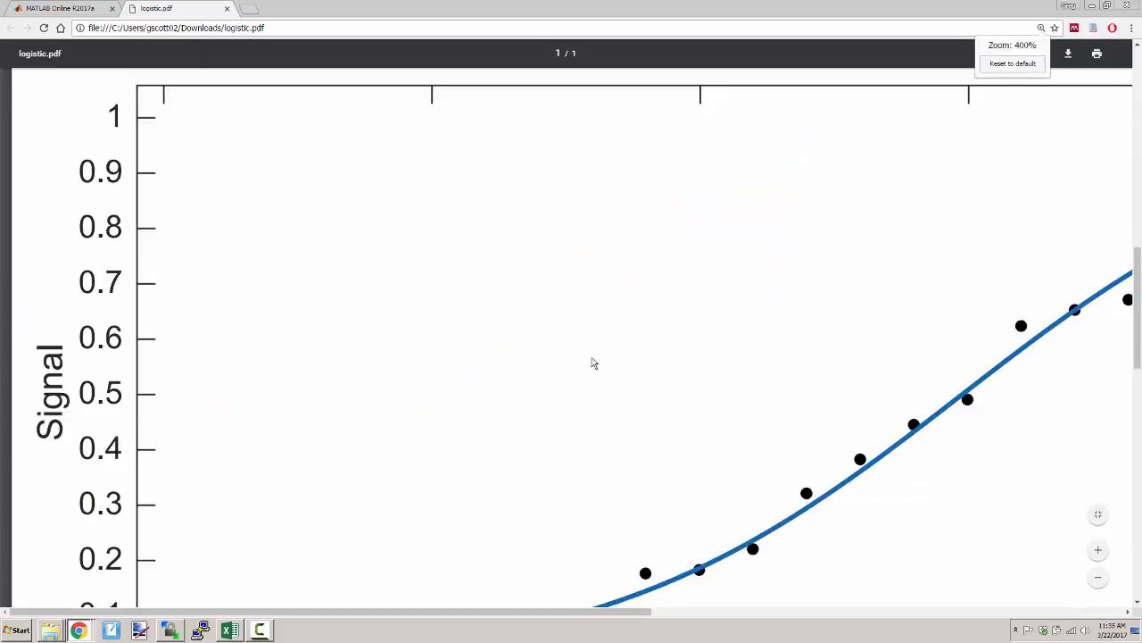
scroll(594, 364, "down", 2)
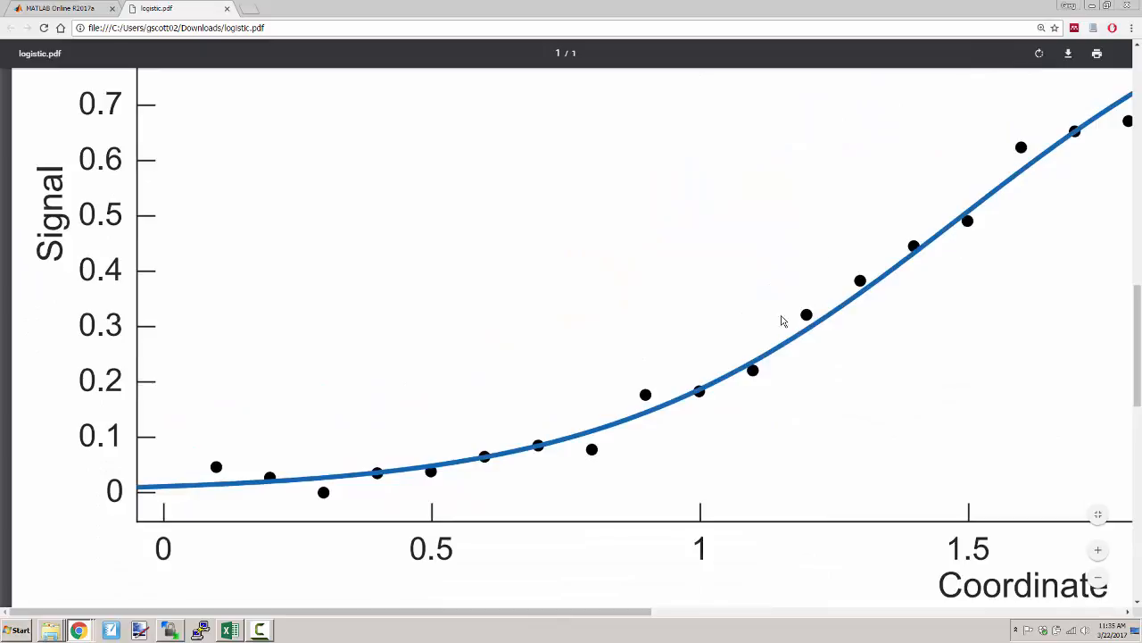
scroll(592, 394, "down", 3)
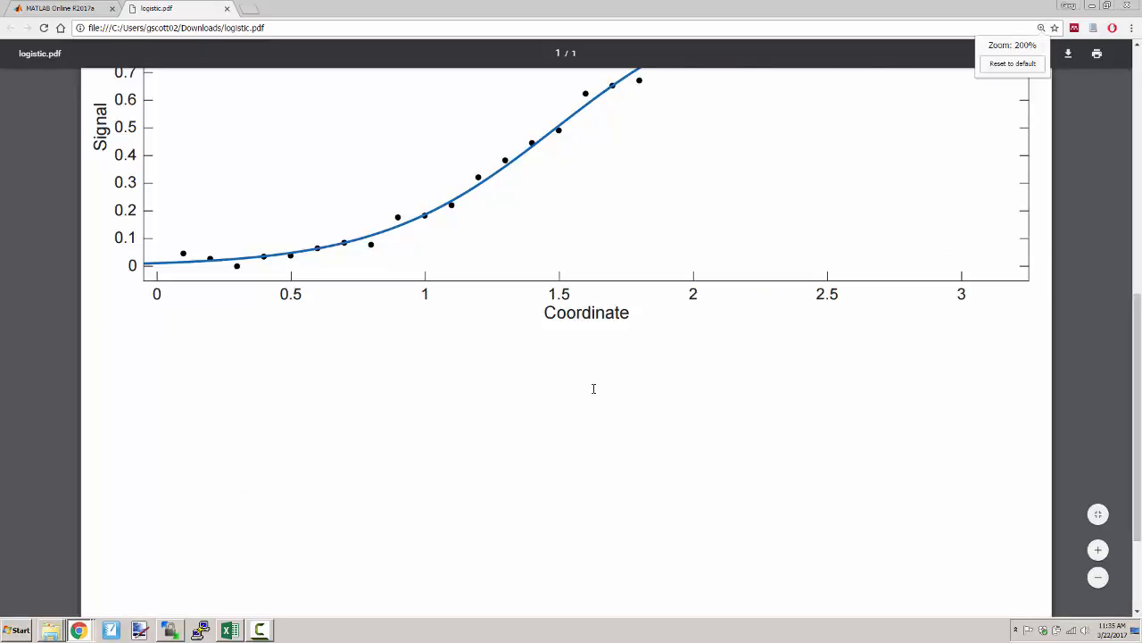
scroll(593, 394, "down", 1)
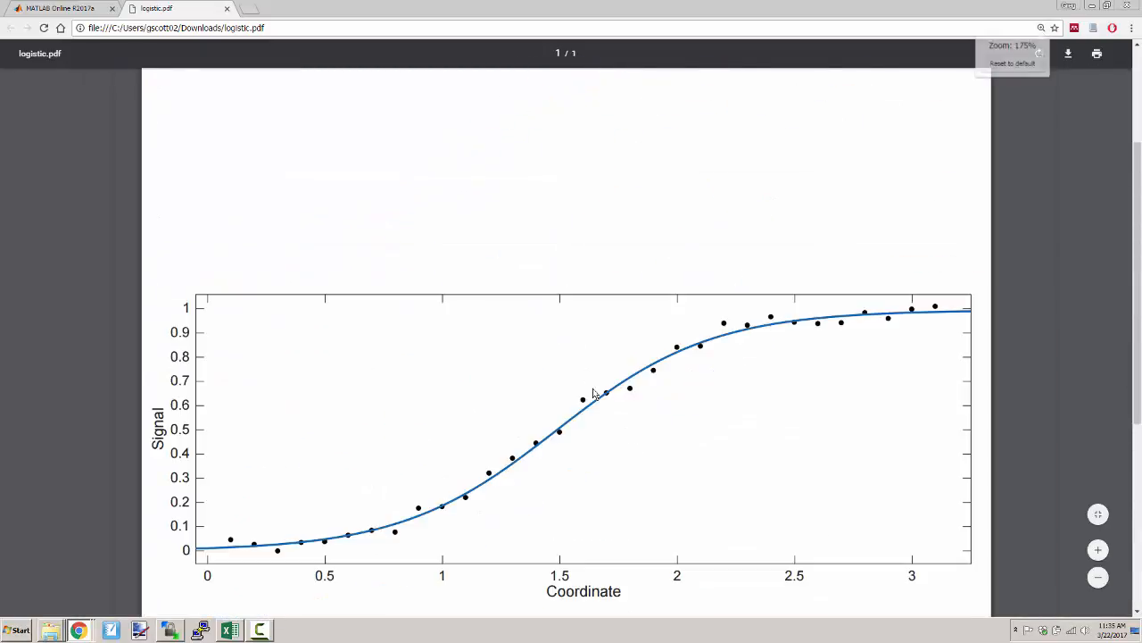
scroll(593, 394, "down", 2)
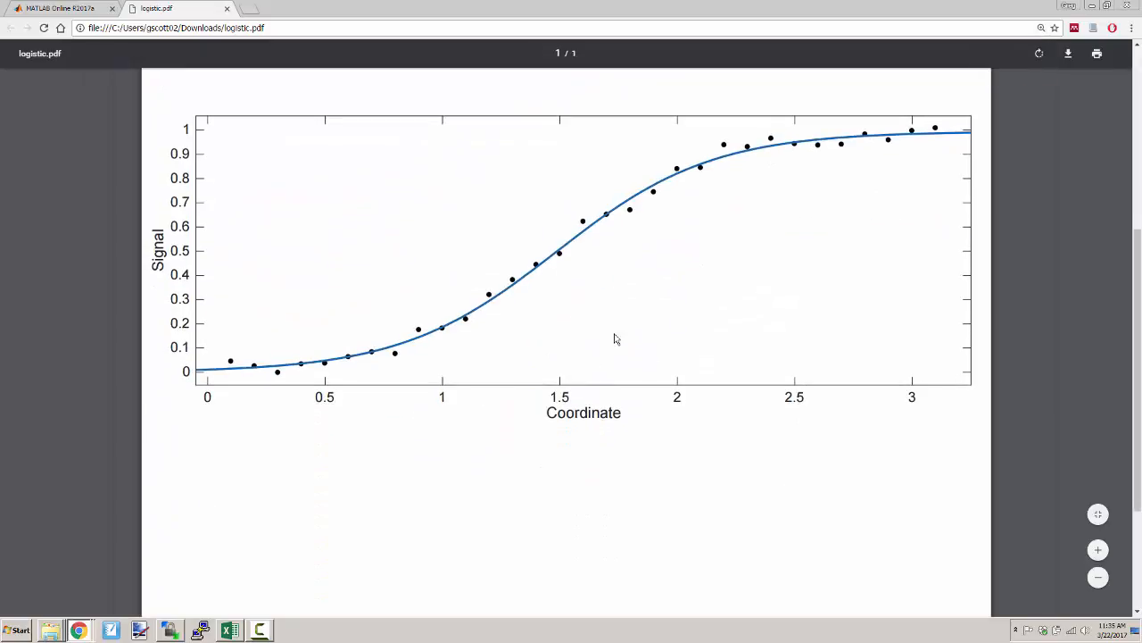
scroll(615, 335, "up", 1)
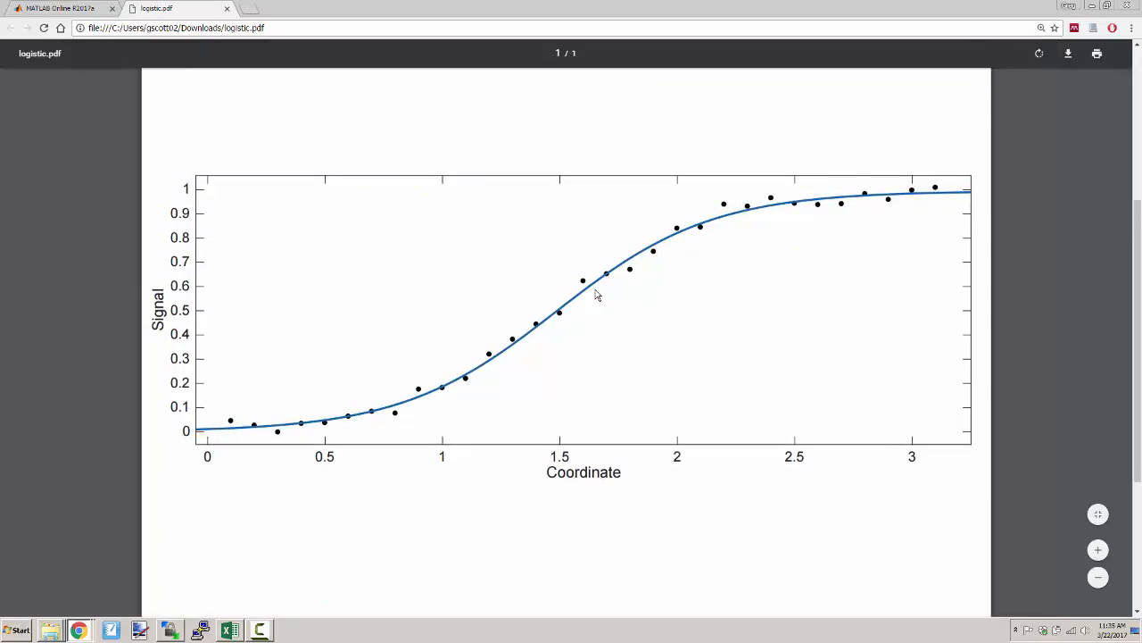
scroll(598, 295, "down", 1)
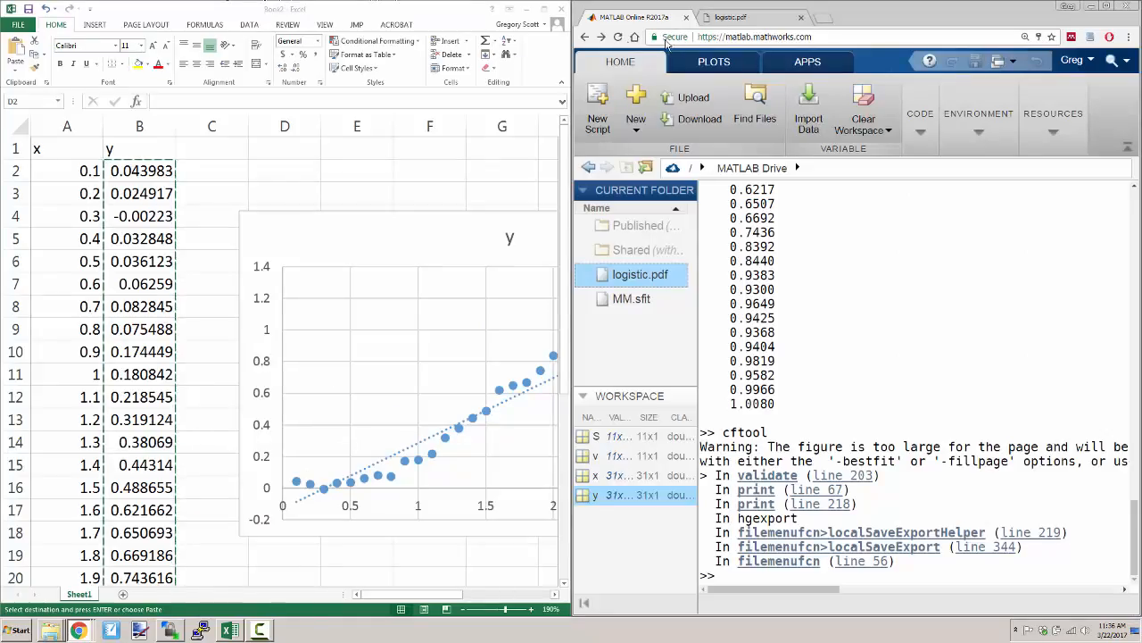
- Restore the Curve Fitting Tool window in MATLAB Online, and enter the heading fit in cell C1 of the Excel sheet
left_click(1003, 61)
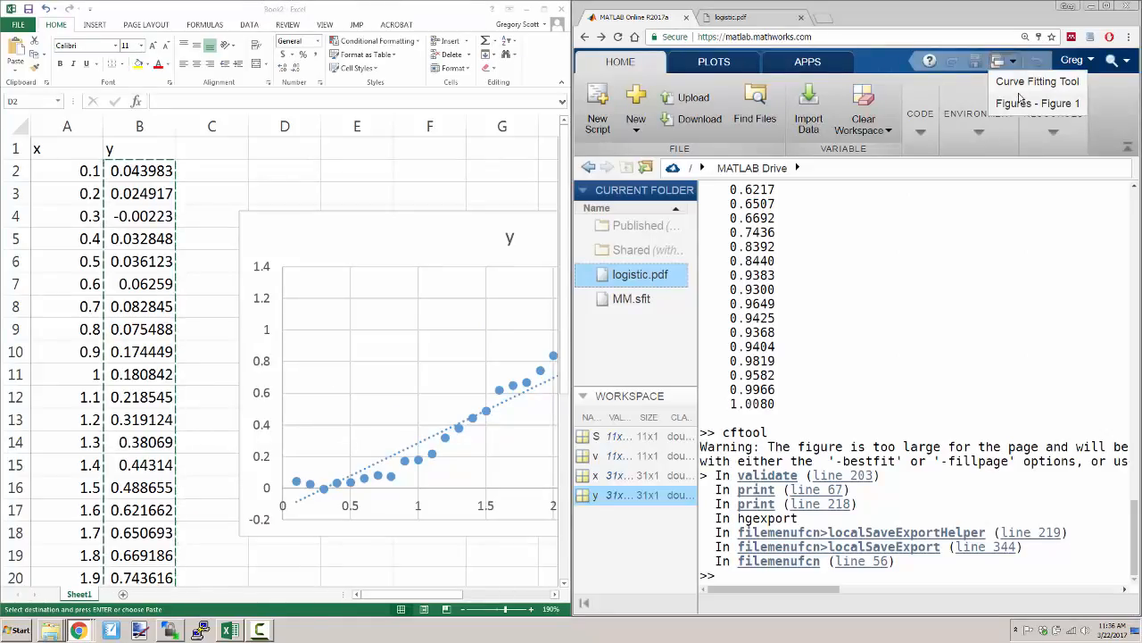
left_click(1030, 81)
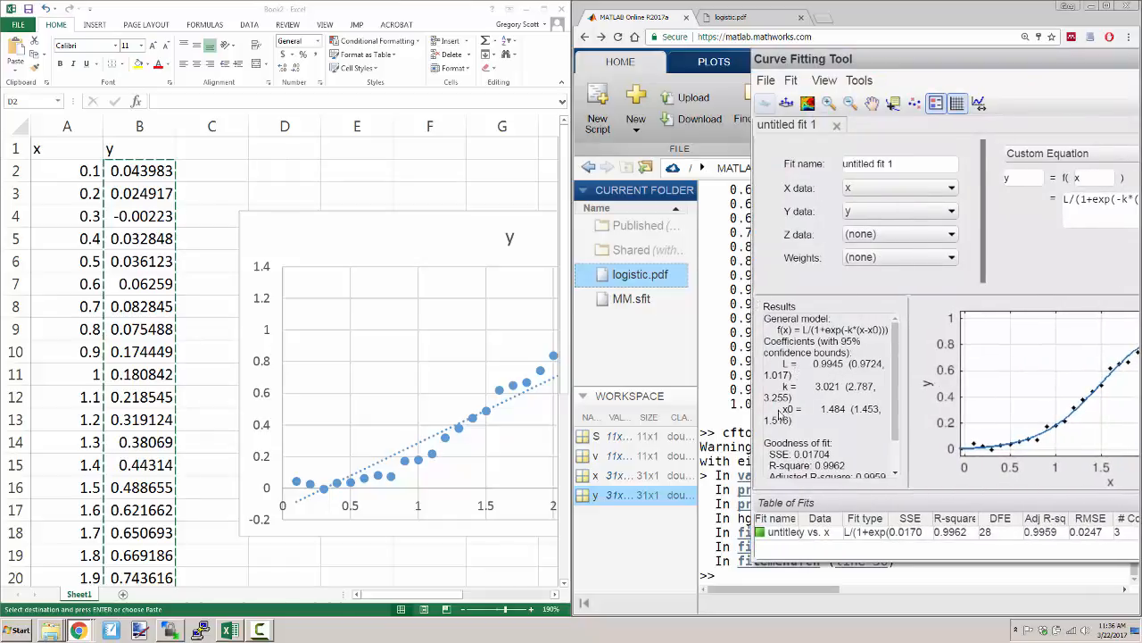
left_click(199, 223)
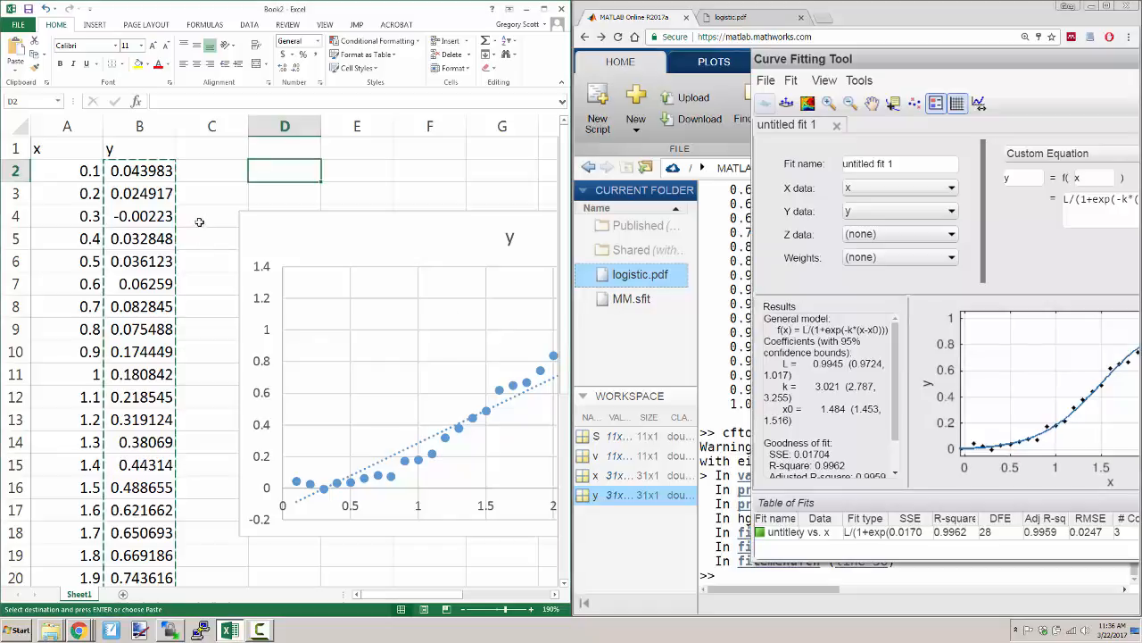
left_click(205, 152)
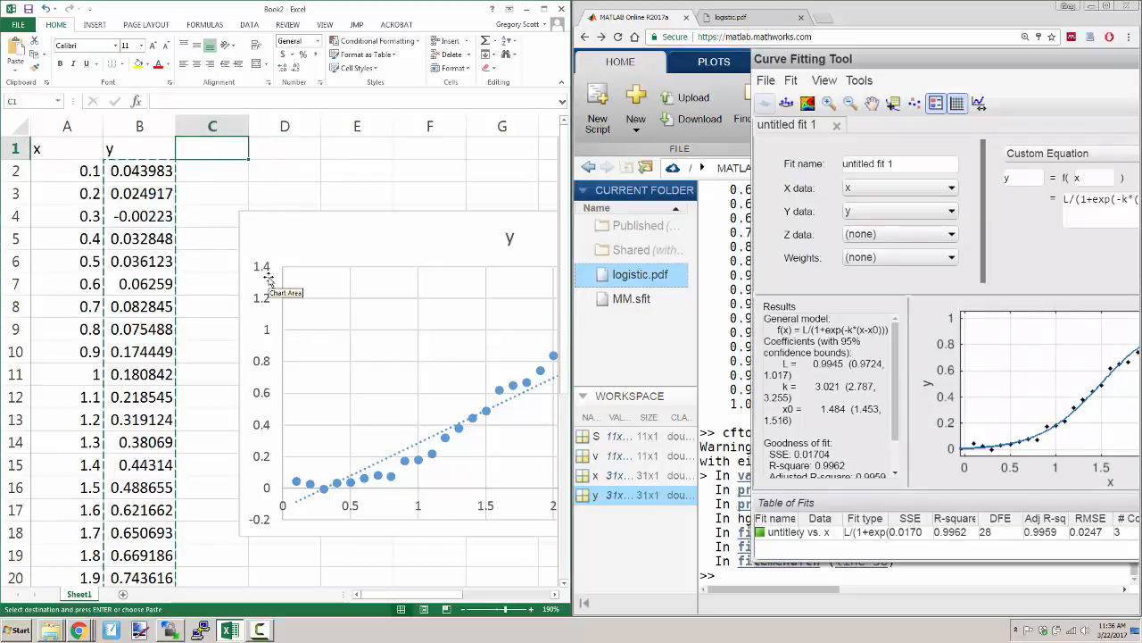
type("fit")
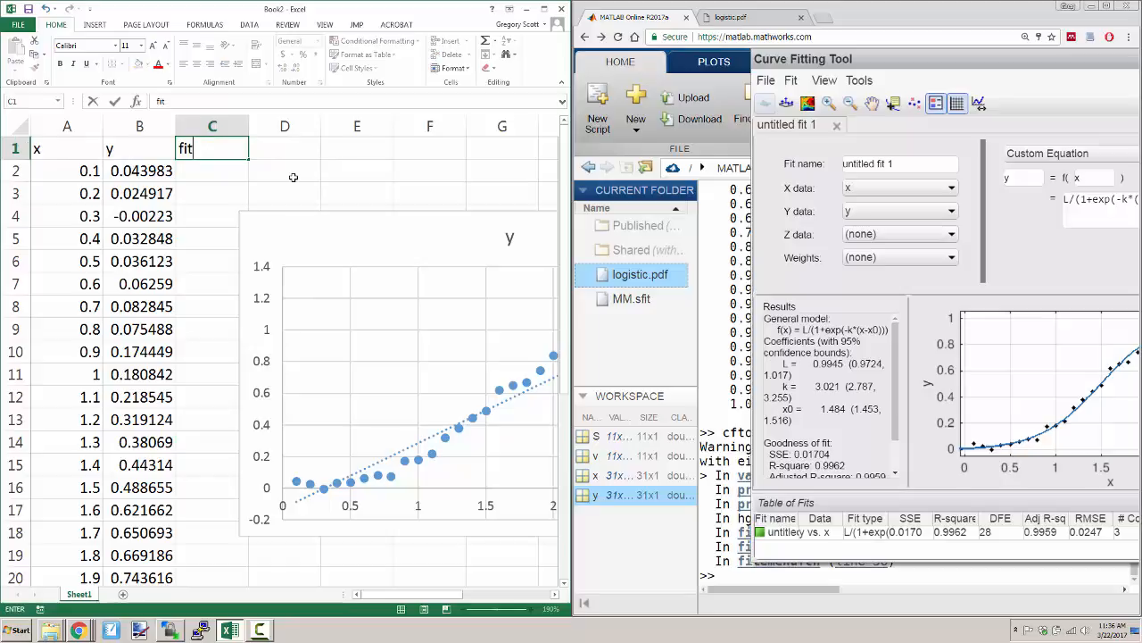
key("Return")
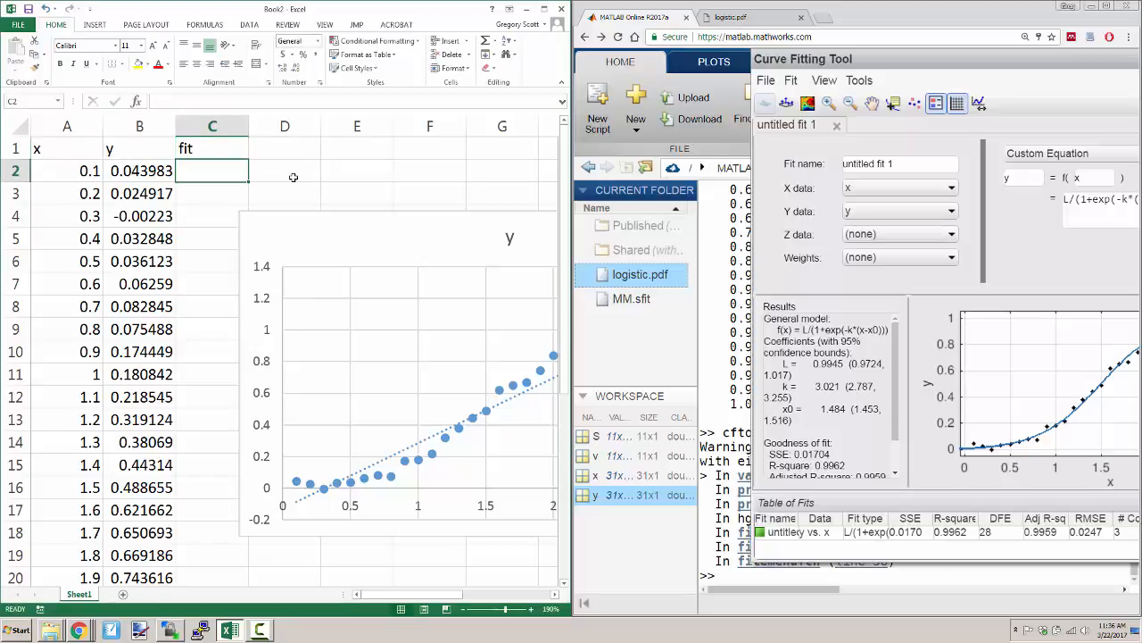
- Enter the fitted logistic equation in C2 as =.9945/(1+exp(-3.021*(A2-1.484)))
type("=")
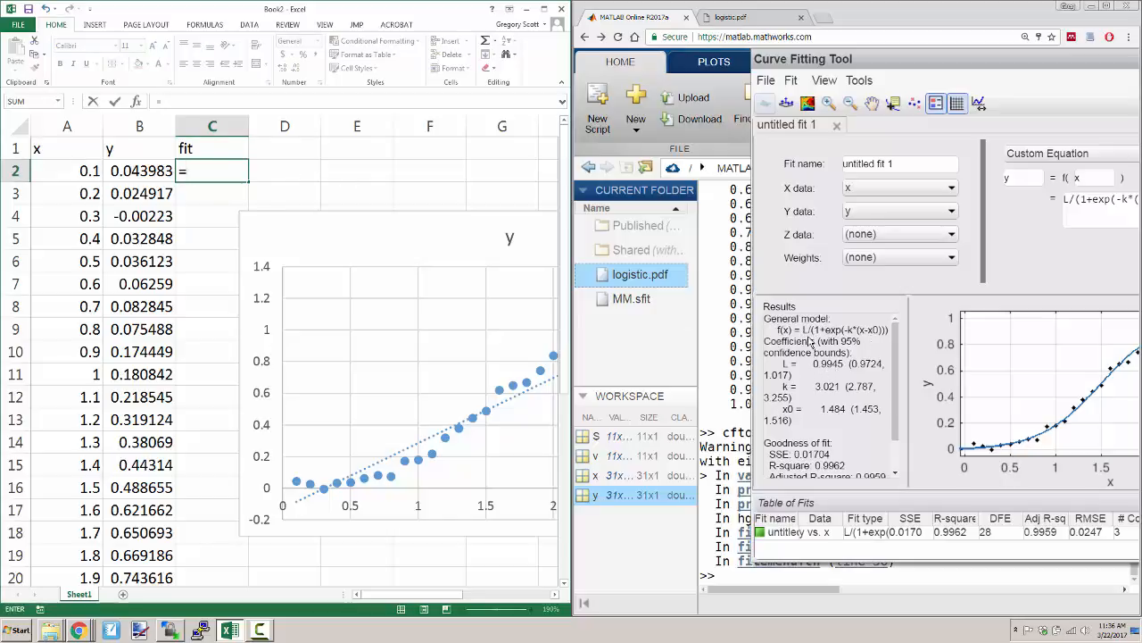
type(".9945")
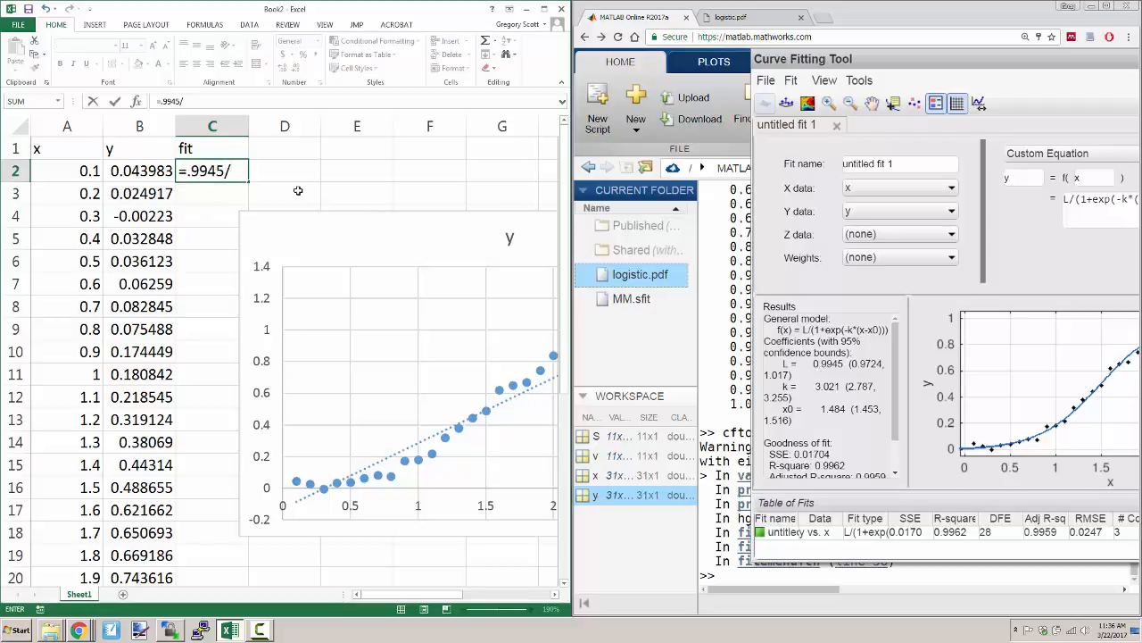
type("/(1+exp(-1*")
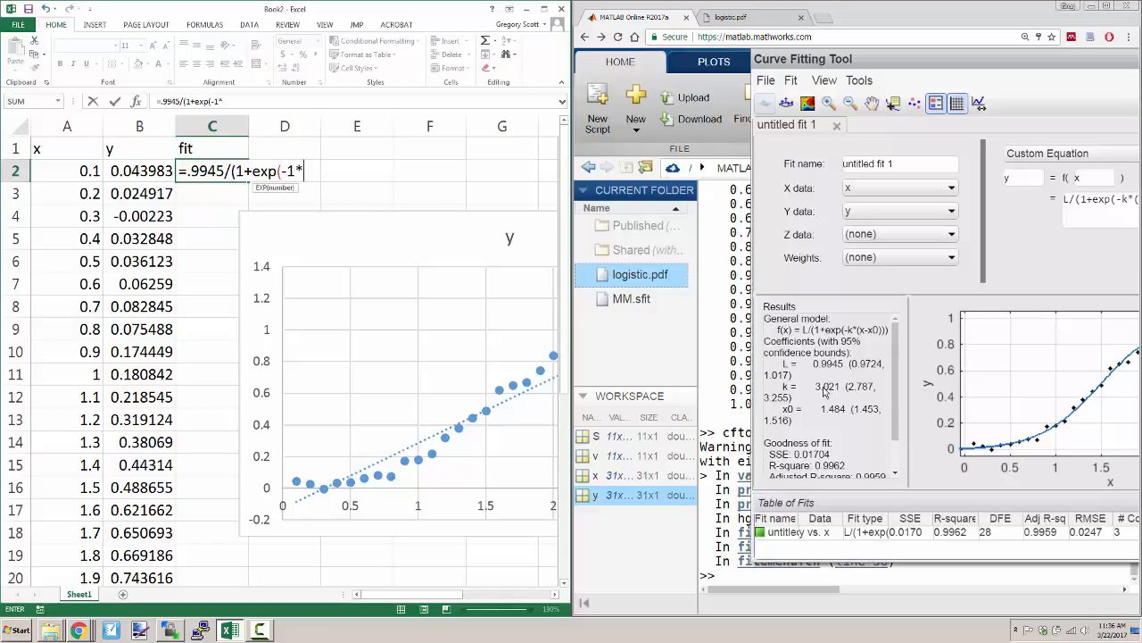
key("BackSpace")
key("BackSpace")
type("3.021")
left_click(89, 174)
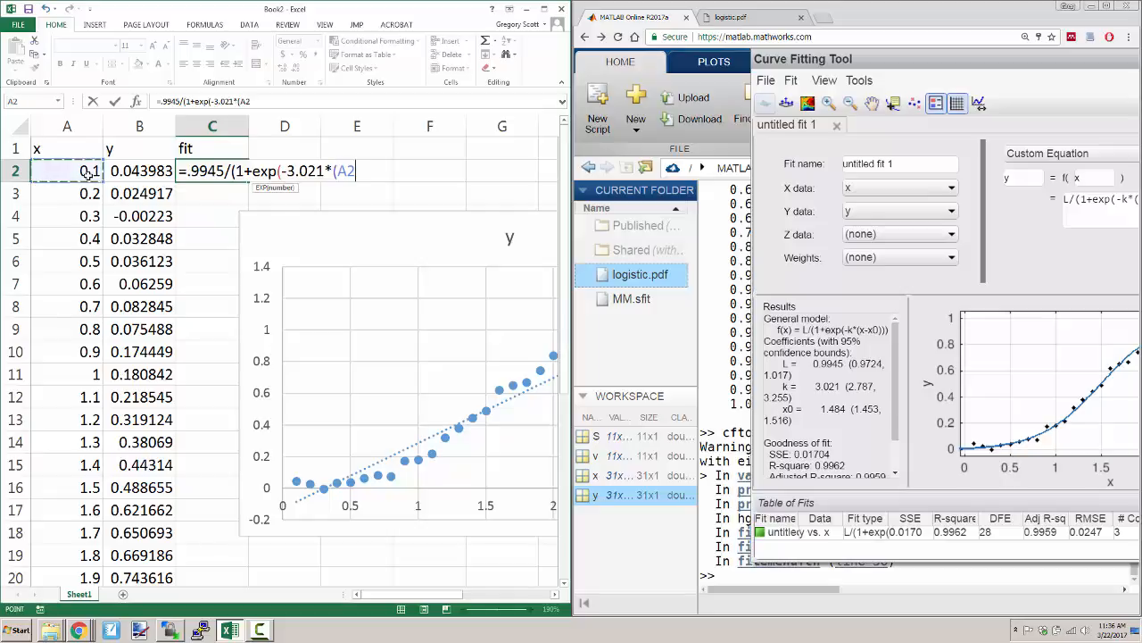
type(")")
type("-1.484")
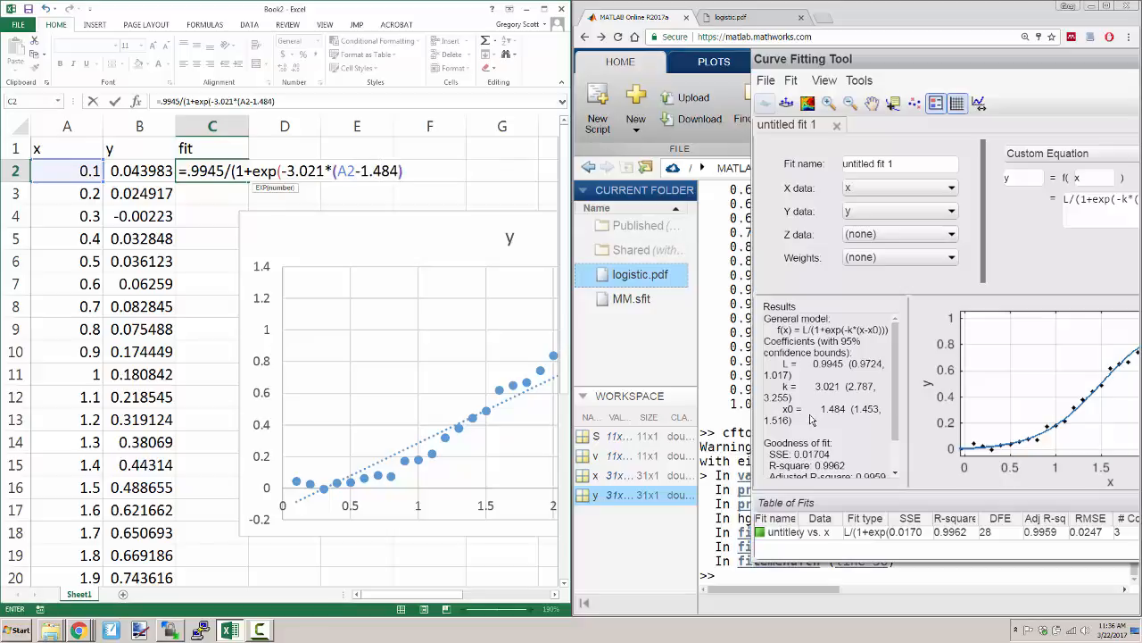
type("))")
key("Return")
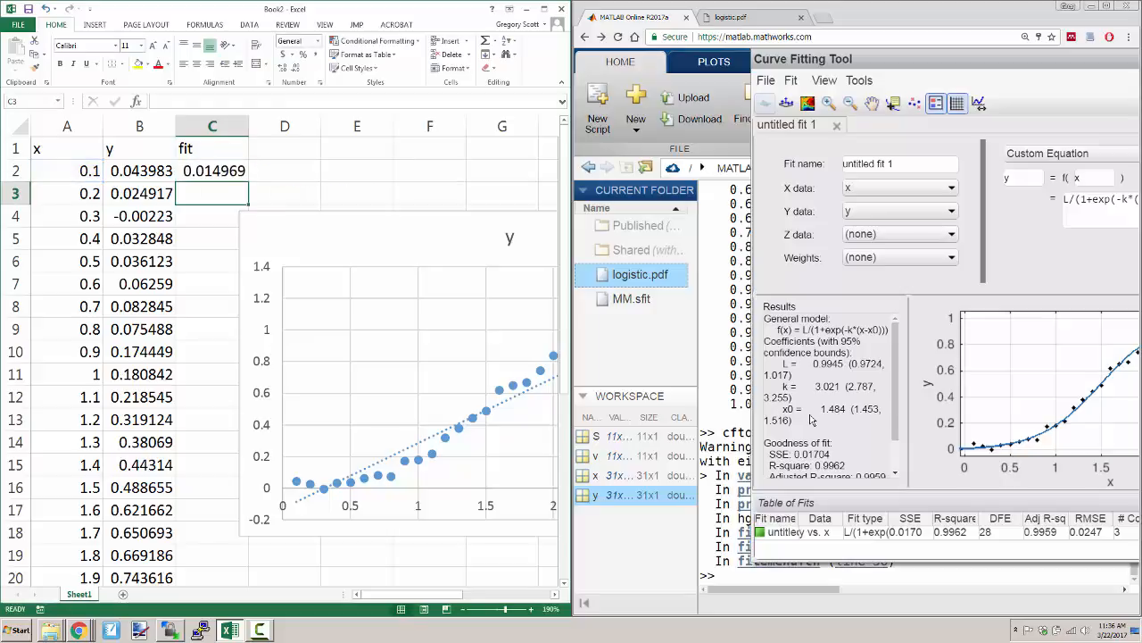
- Fill the C2 formula down alongside all the data rows, and maximize the workbook to move the chart clear of the fit column
left_click(239, 172)
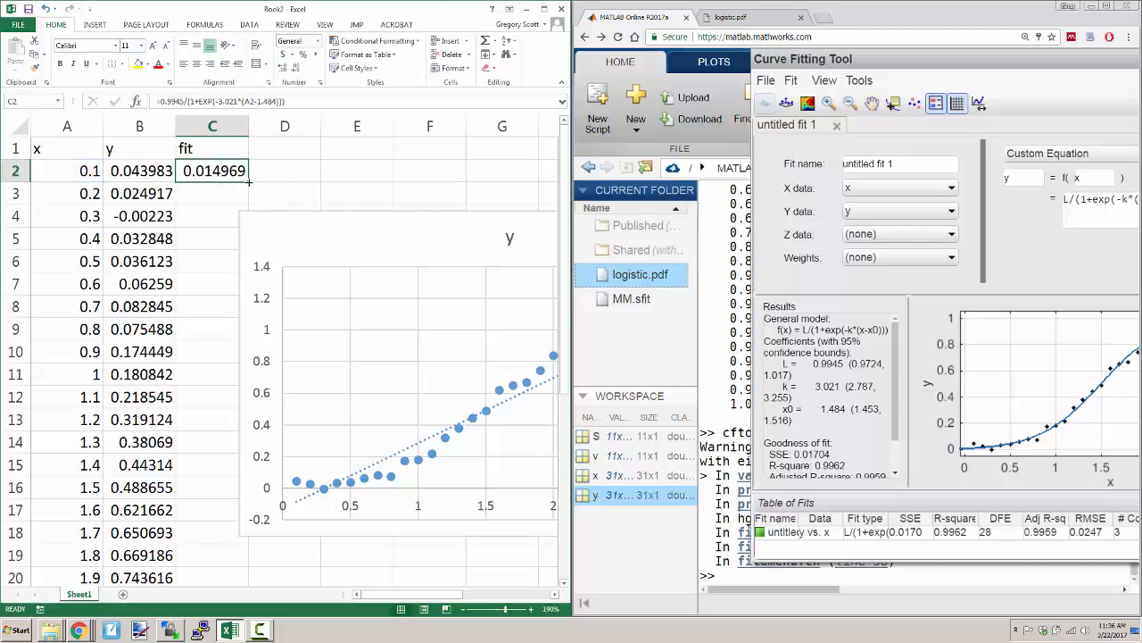
double_click(249, 181)
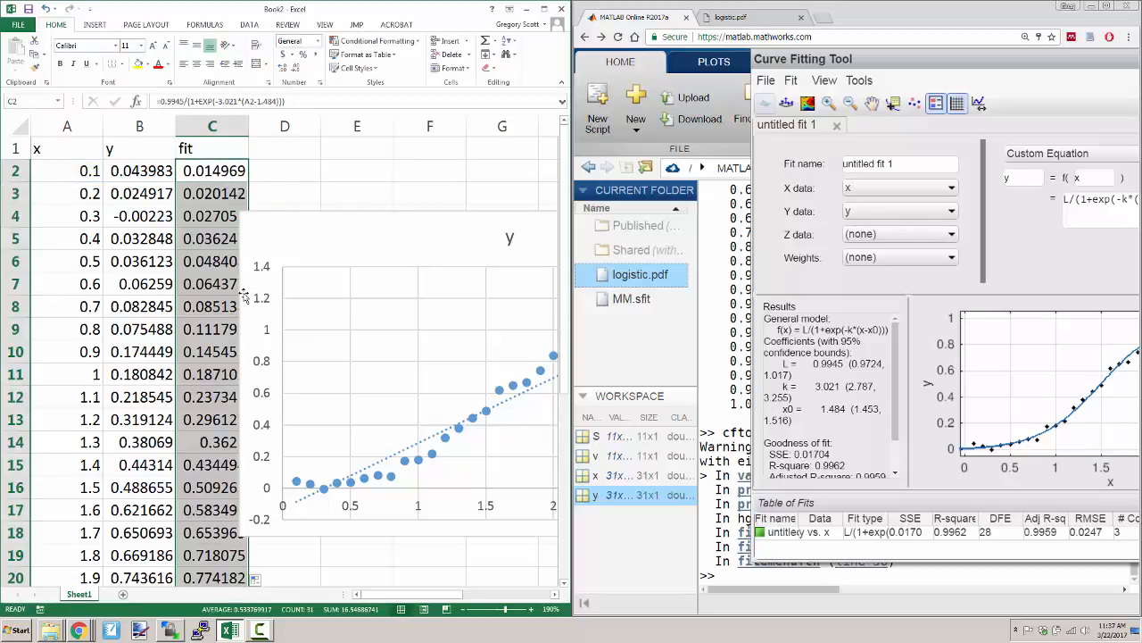
left_click(543, 8)
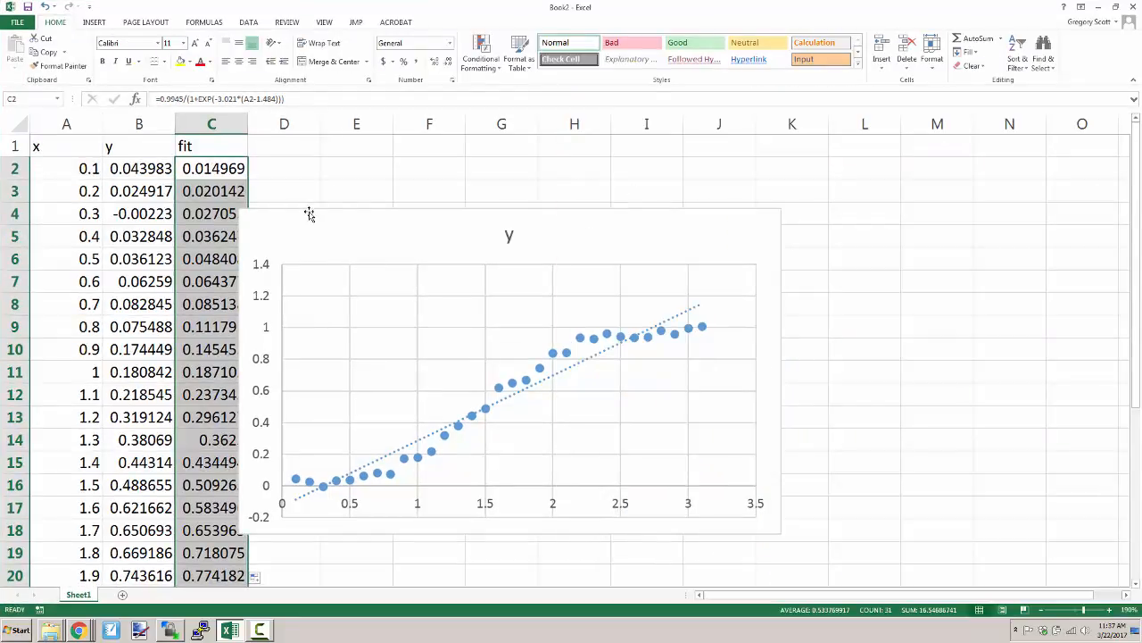
left_click_drag(308, 216, 403, 214)
left_click(225, 169)
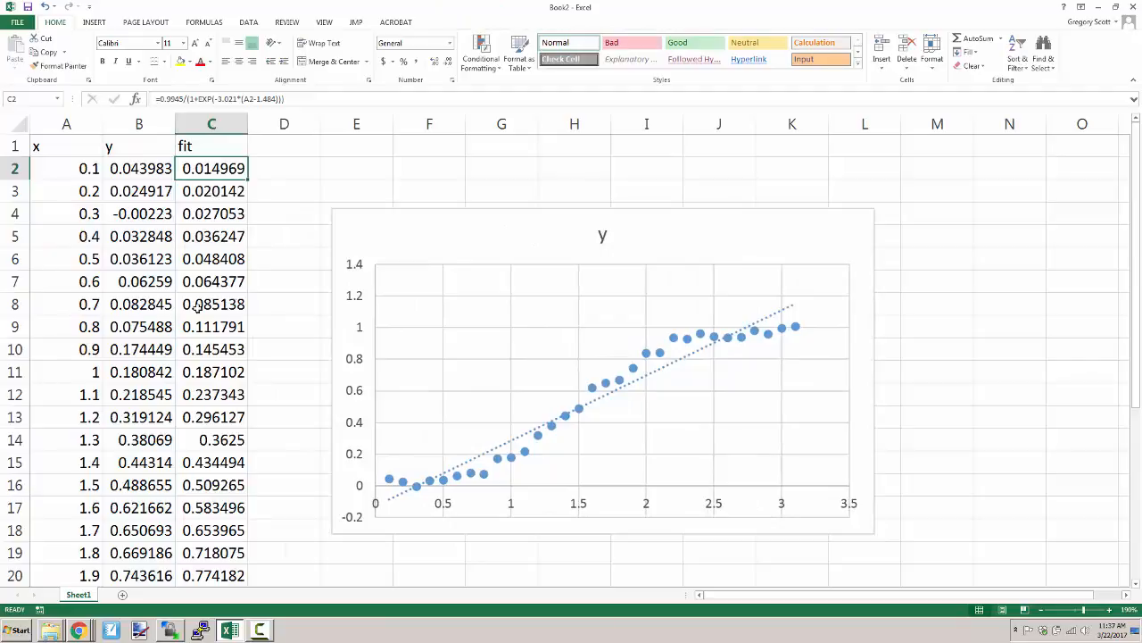
- Delete the linear trendline from the scatter chart
right_click(551, 316)
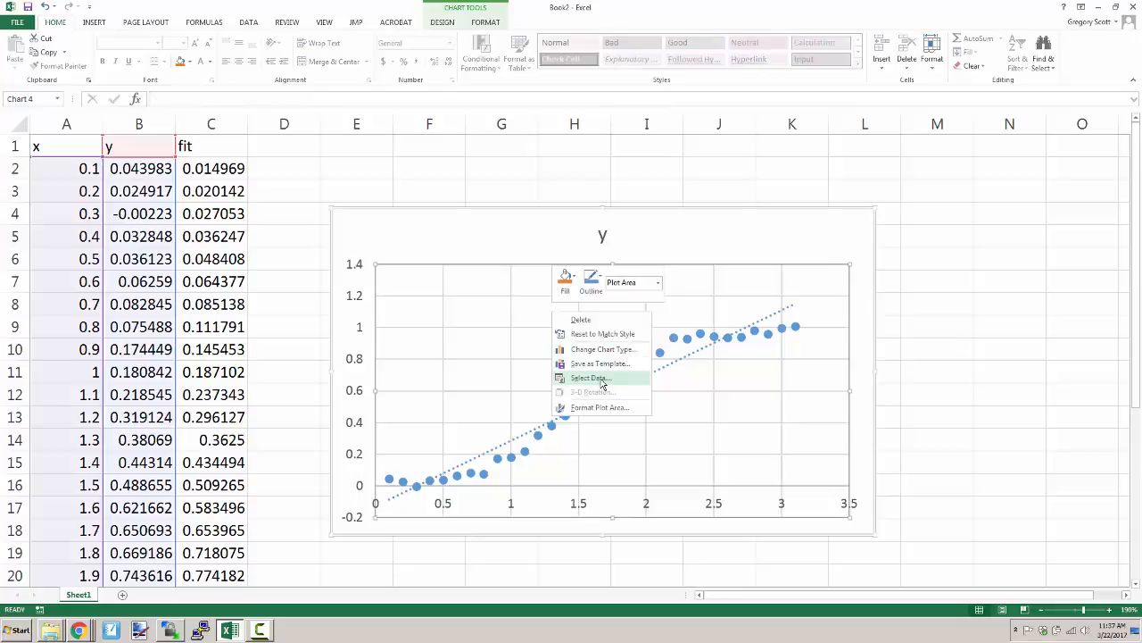
left_click(704, 399)
left_click(690, 357)
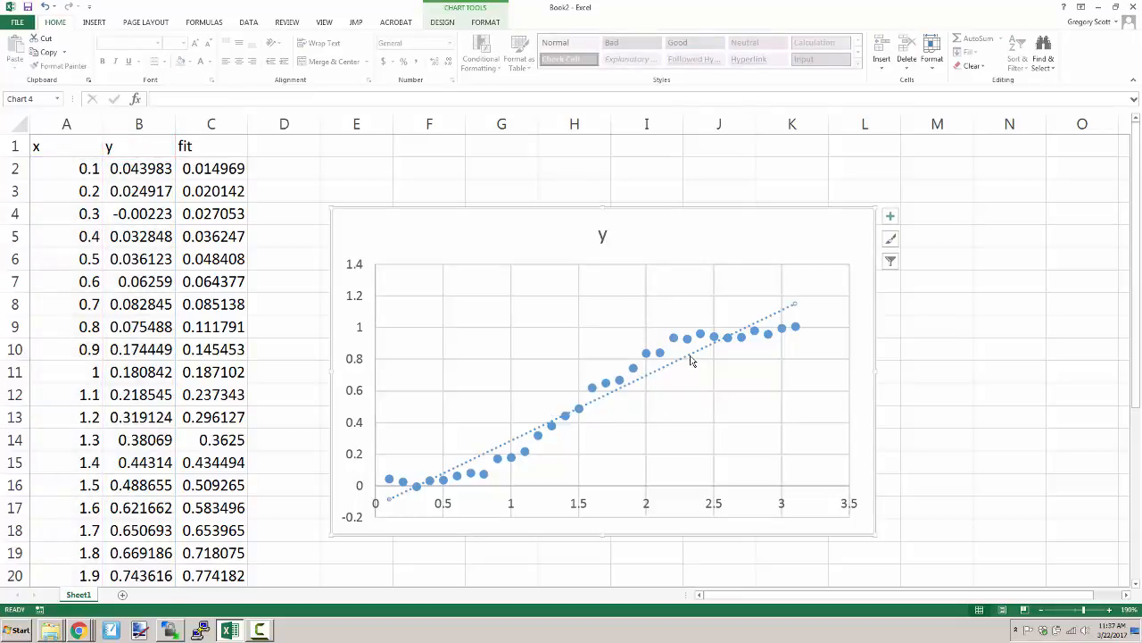
key("Delete")
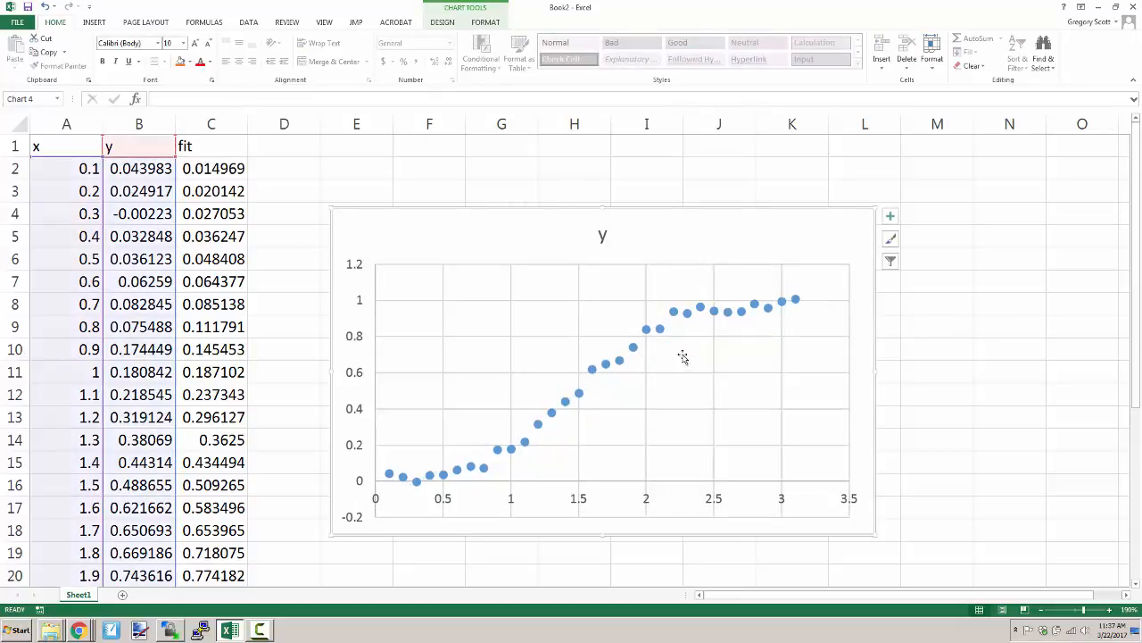
- Add a chart data series named fit with its X values taken from A2:A32
right_click(569, 356)
left_click(612, 420)
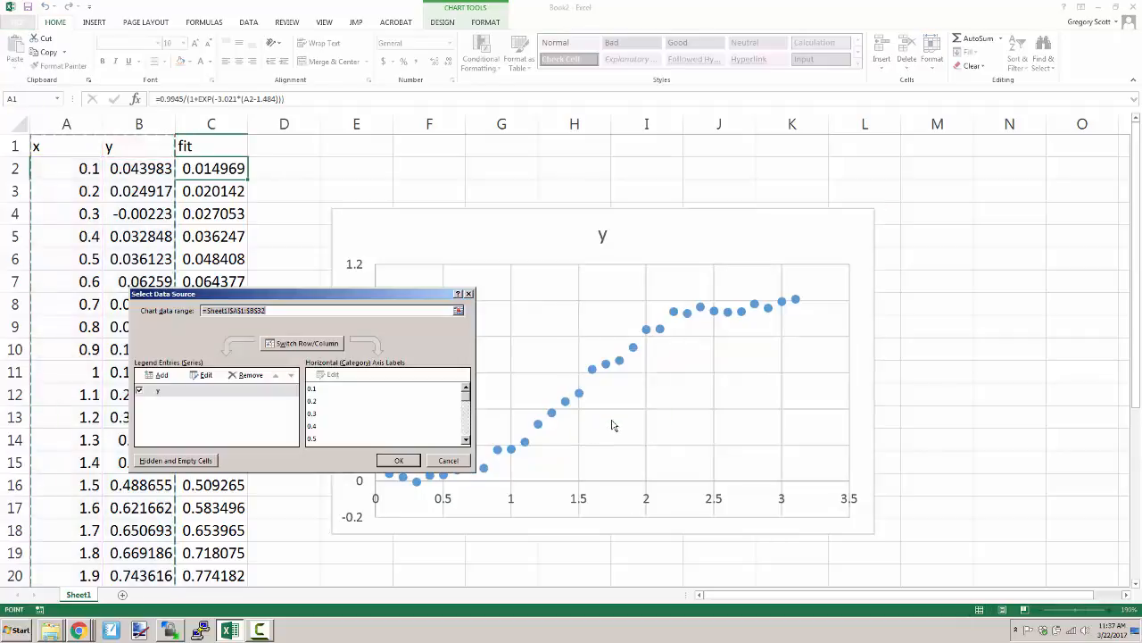
left_click(367, 376)
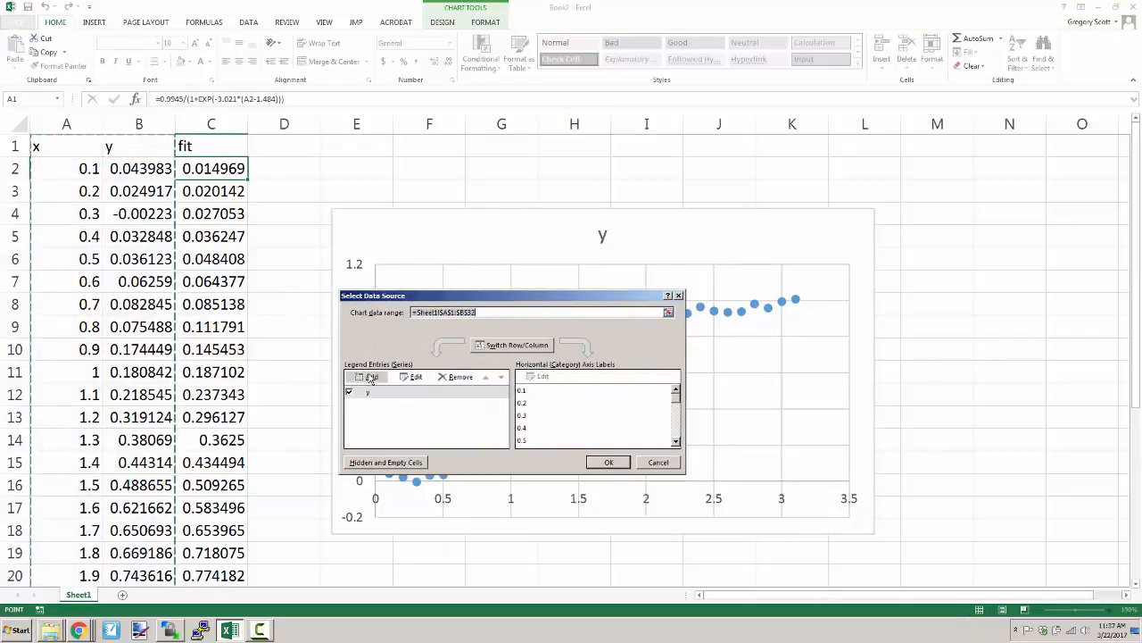
left_click_drag(319, 330, 529, 279)
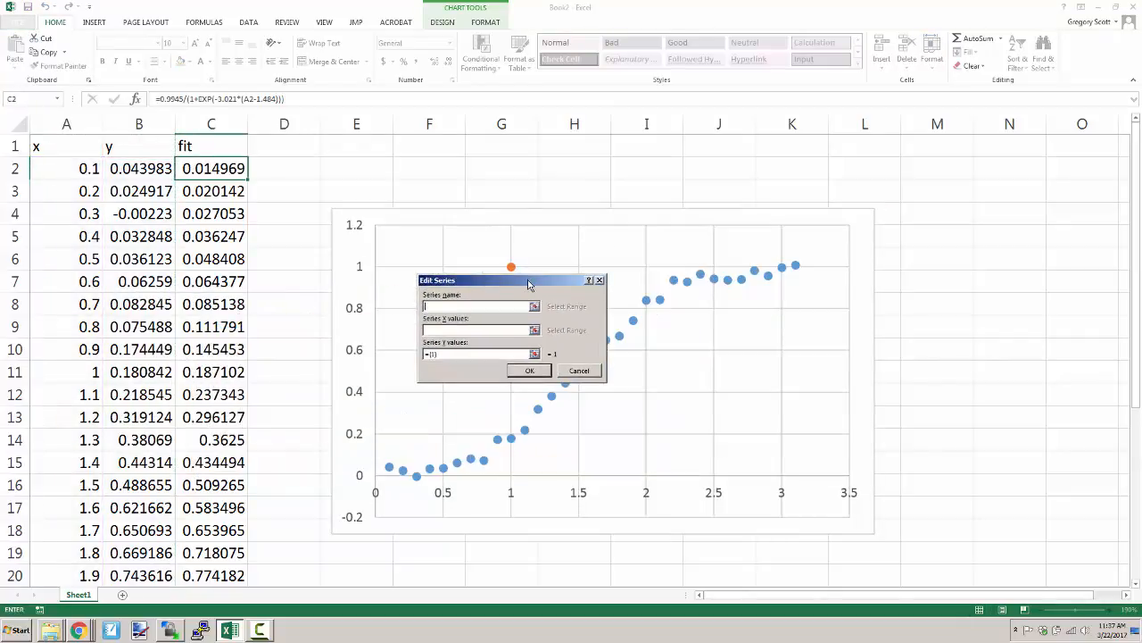
left_click(452, 329)
left_click_drag(72, 171, 92, 304)
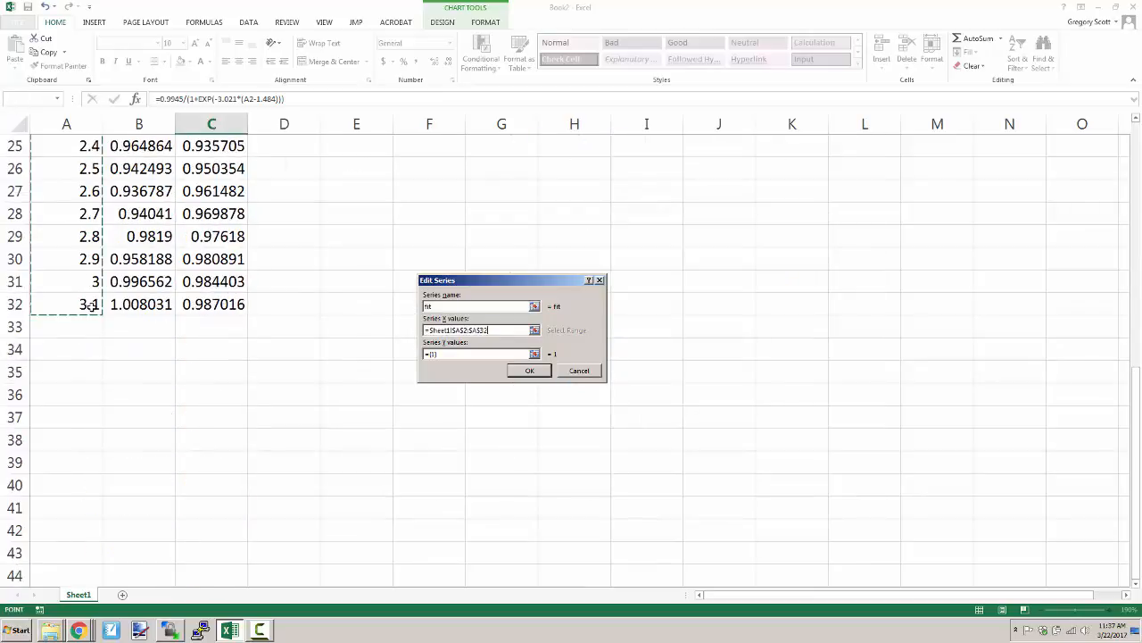
- Set the fit series' Y values to C2:C32 and apply the new series to the chart
left_click(500, 354)
left_click(533, 354)
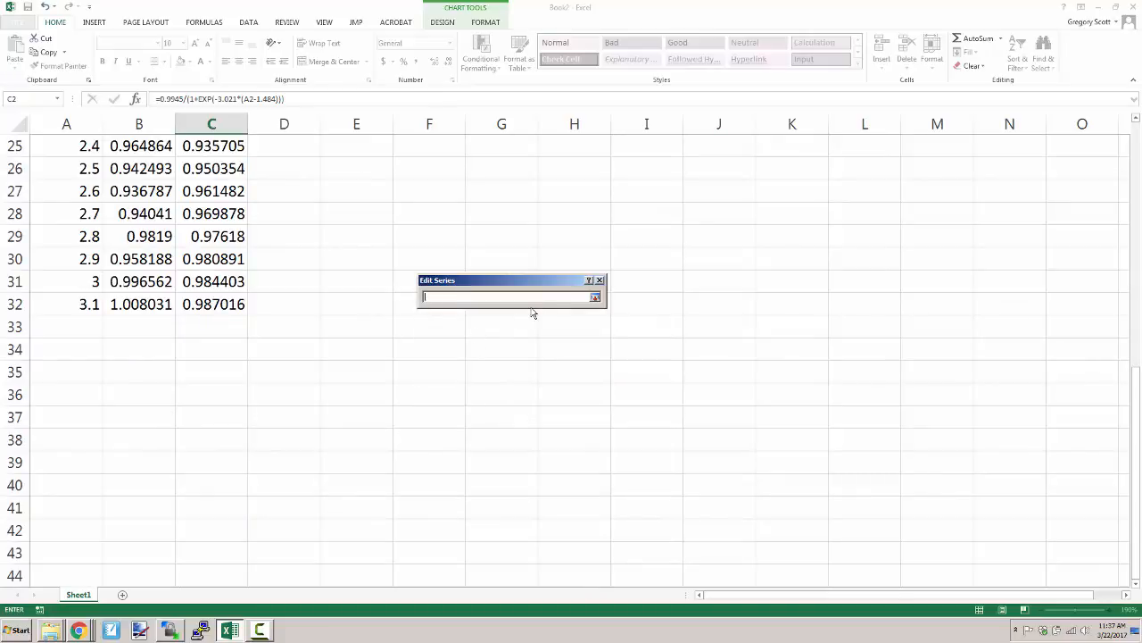
scroll(331, 287, "up", 8)
left_click(215, 169)
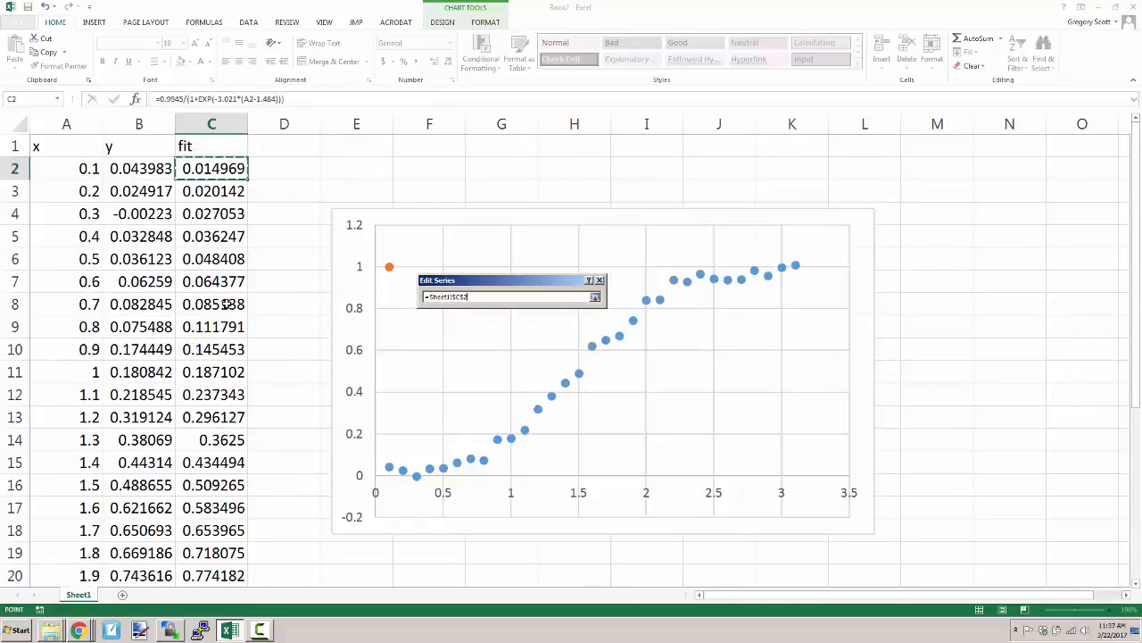
scroll(226, 304, "down", 6)
left_click(233, 437, "shift")
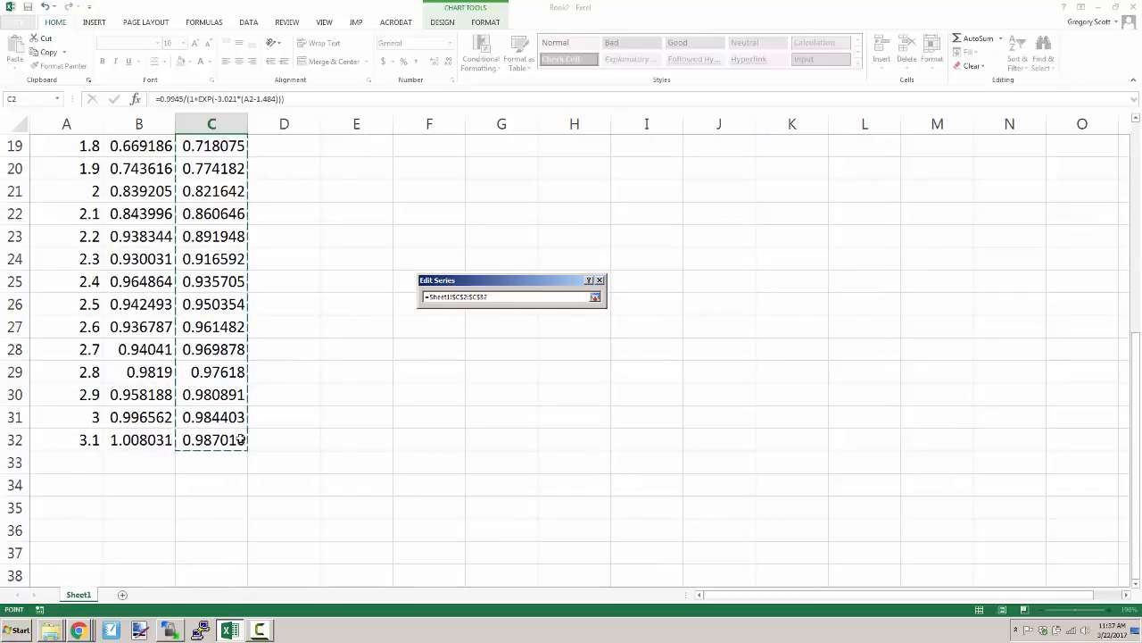
key("Return")
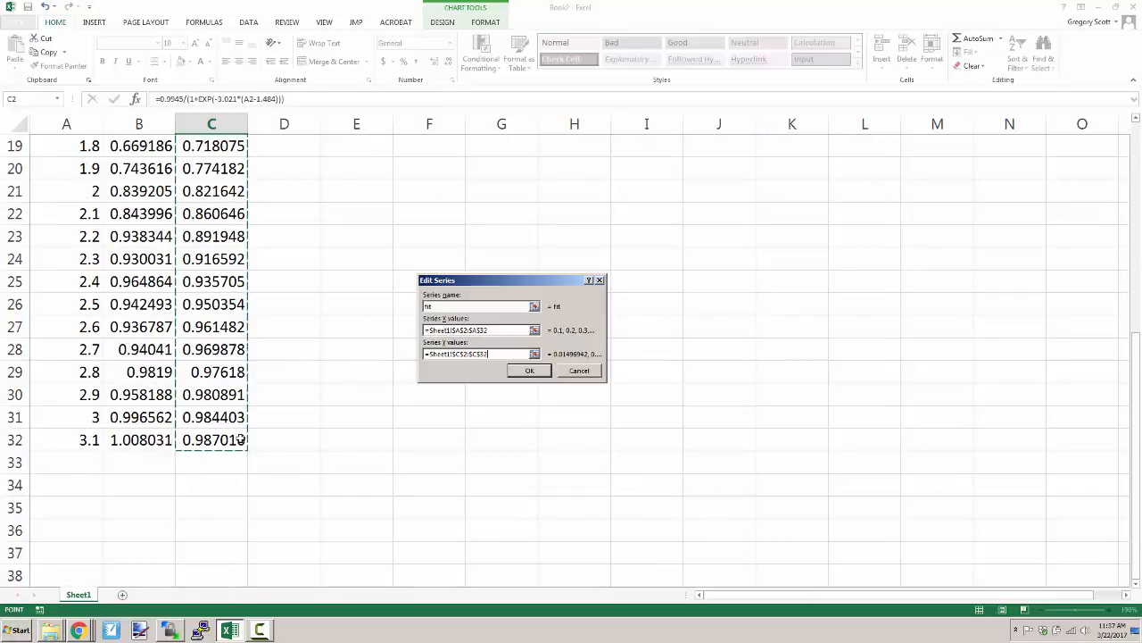
left_click(529, 370)
left_click(607, 460)
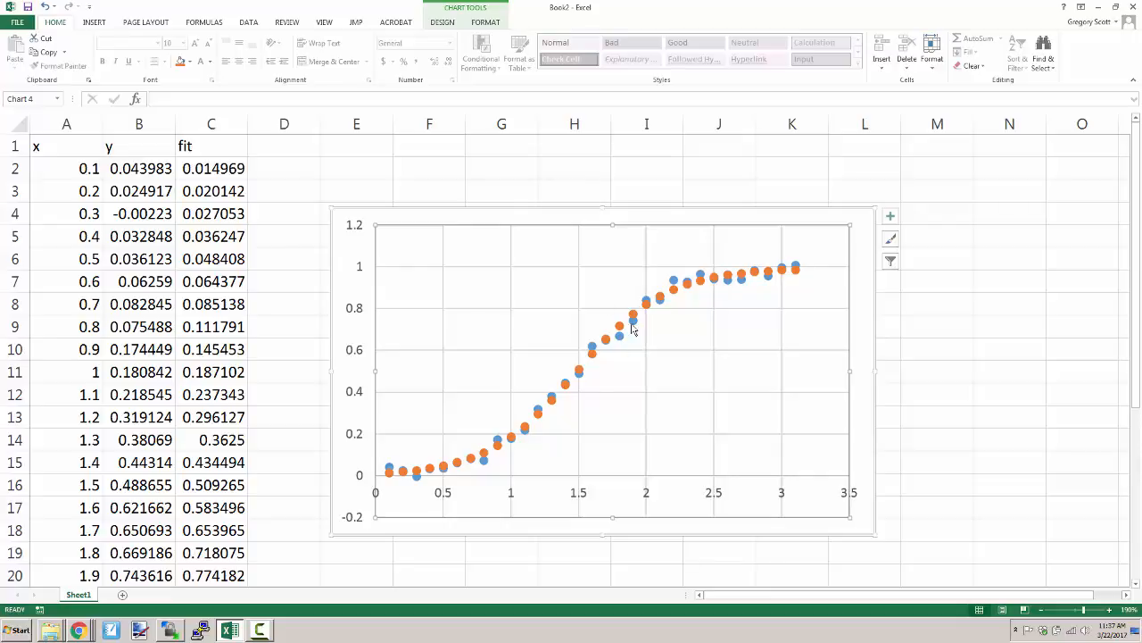
- Try to hide the marker of a single data point in the fit series by setting its marker option to None
double_click(539, 415)
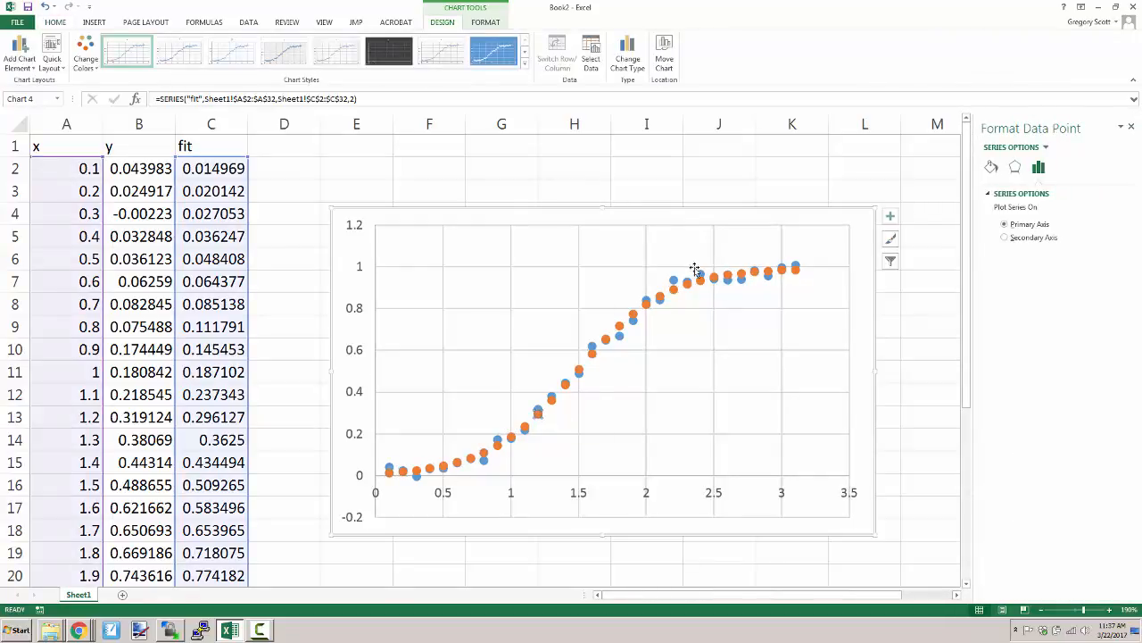
left_click(991, 168)
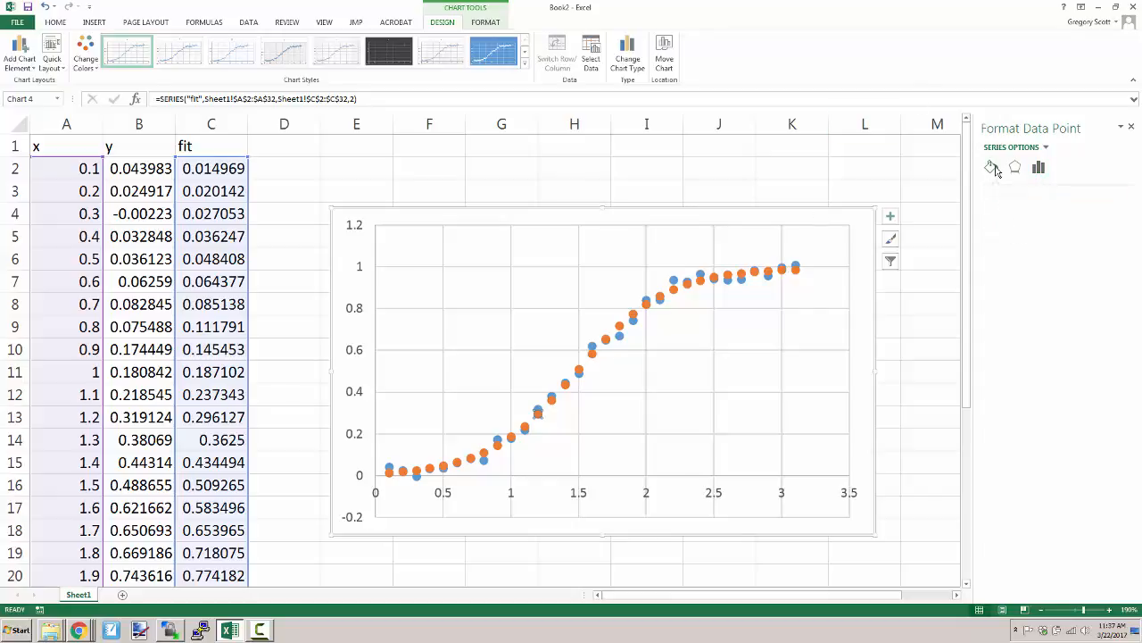
left_click(1041, 196)
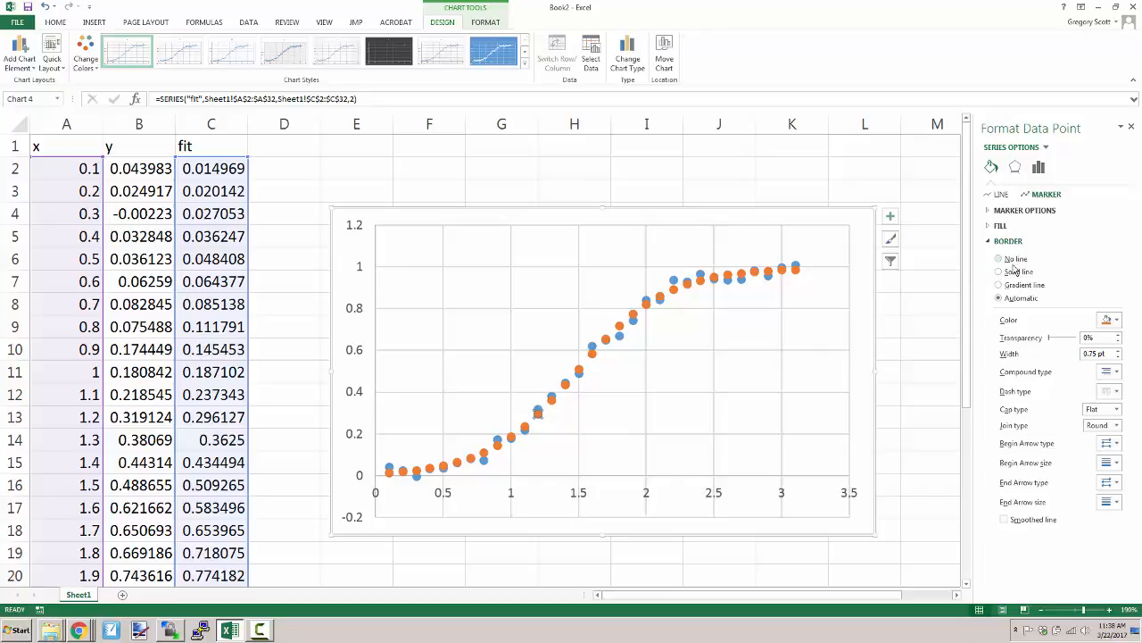
left_click(1011, 211)
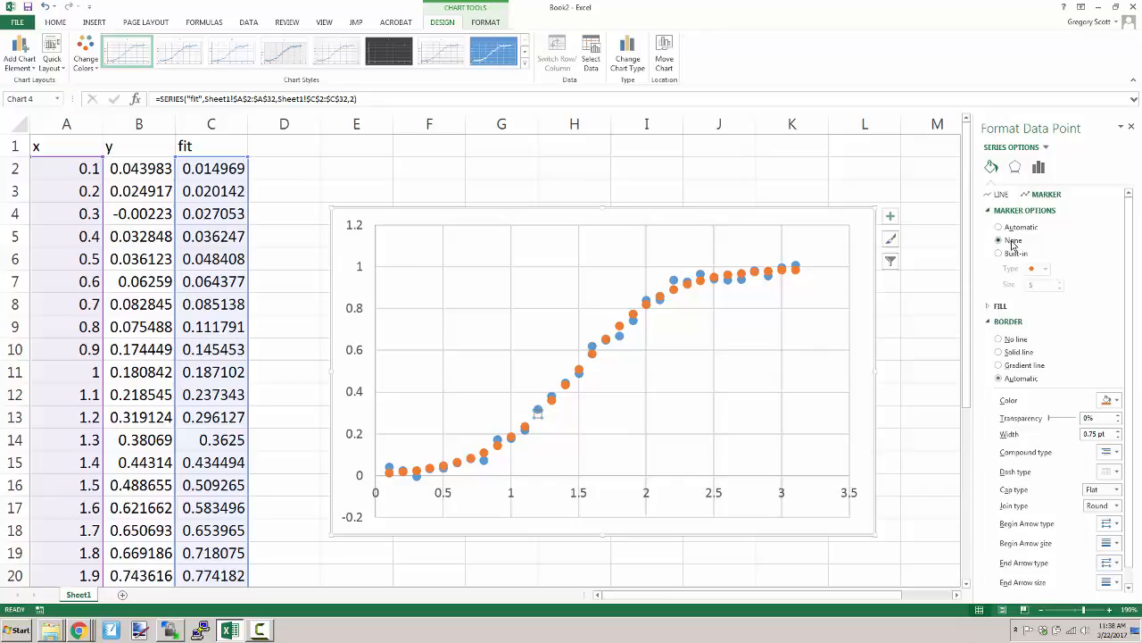
left_click(607, 384)
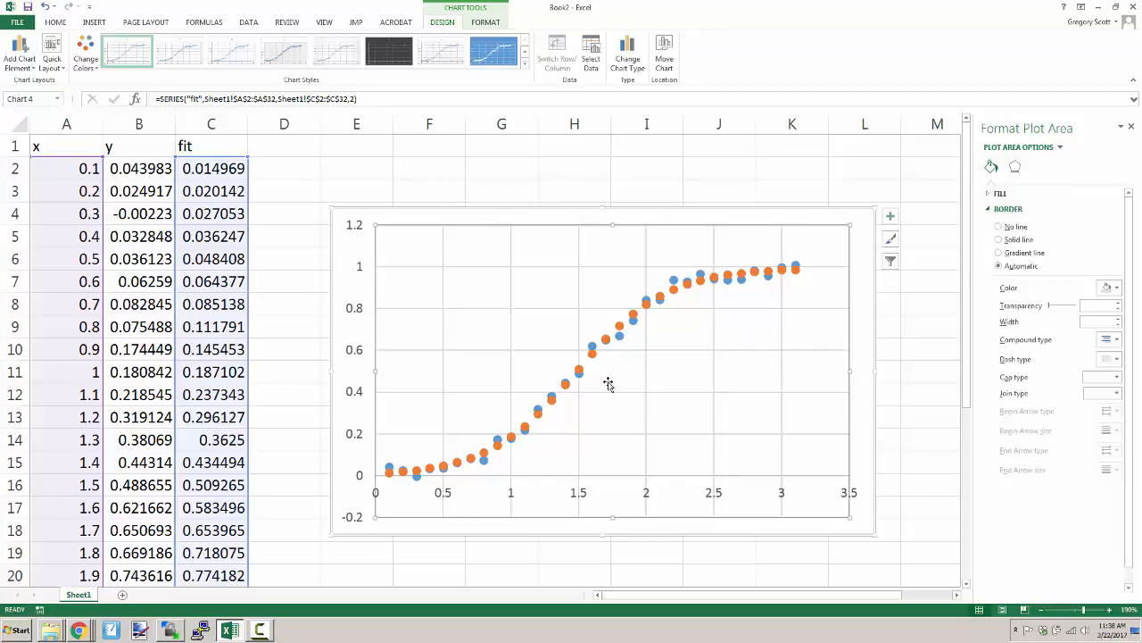
- Try setting the whole fit series' markers to None with a solid marker border, and undo both changes
left_click(596, 359)
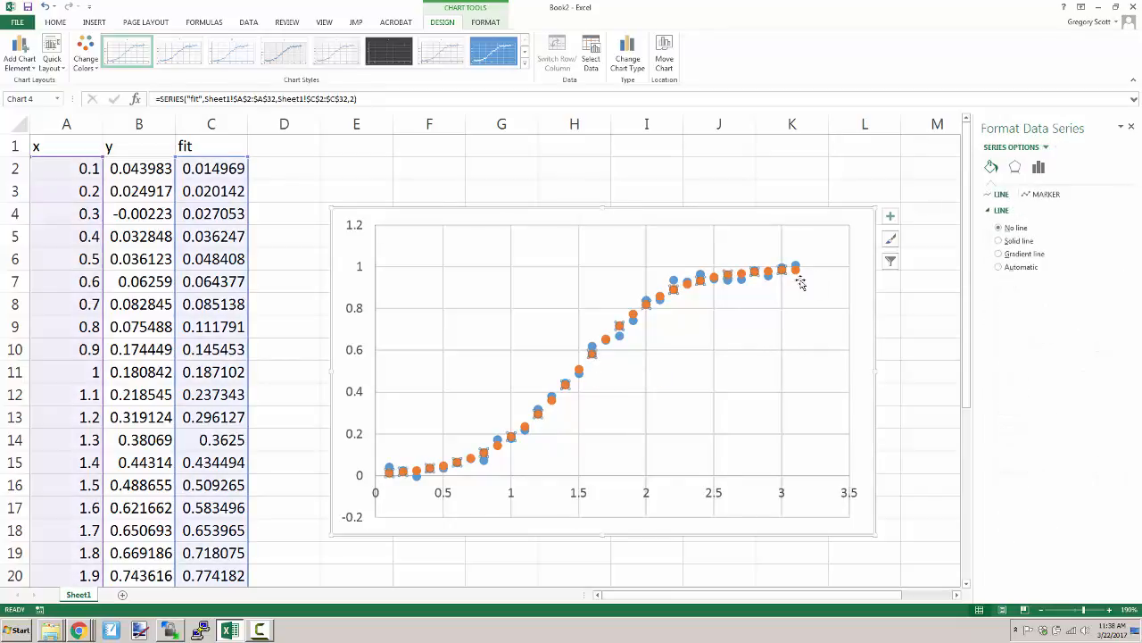
left_click(1041, 195)
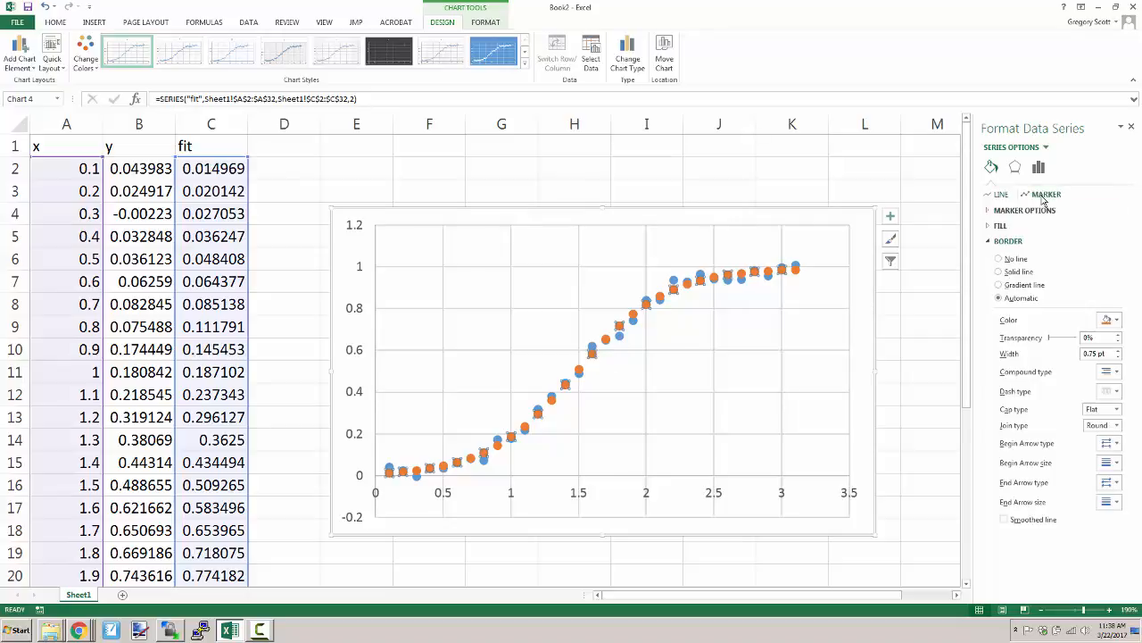
left_click(1026, 211)
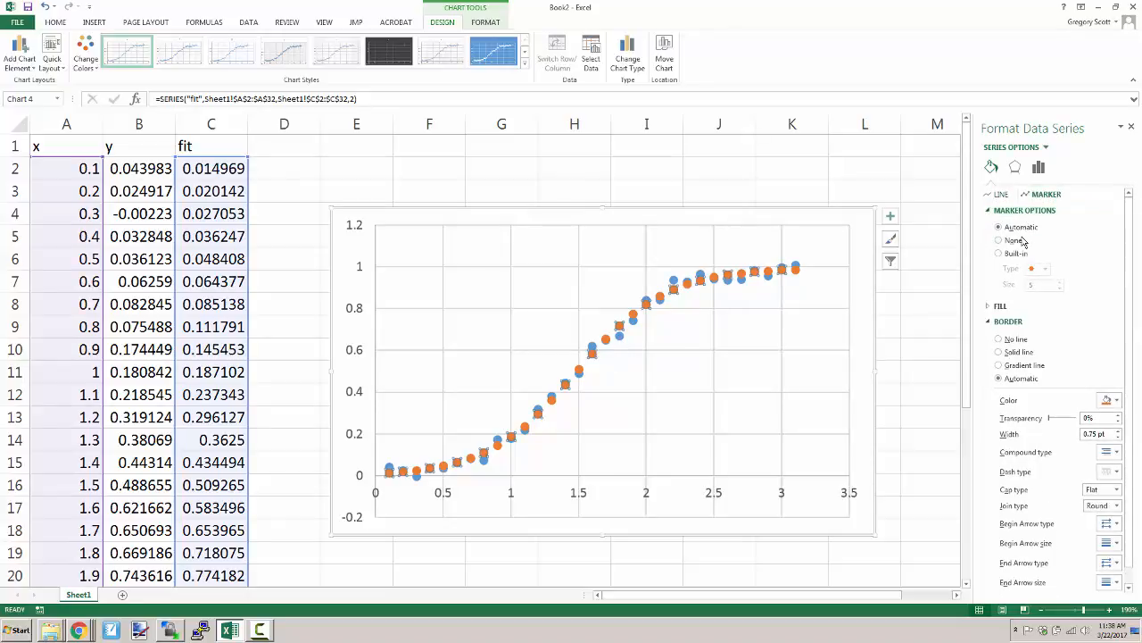
left_click(1017, 241)
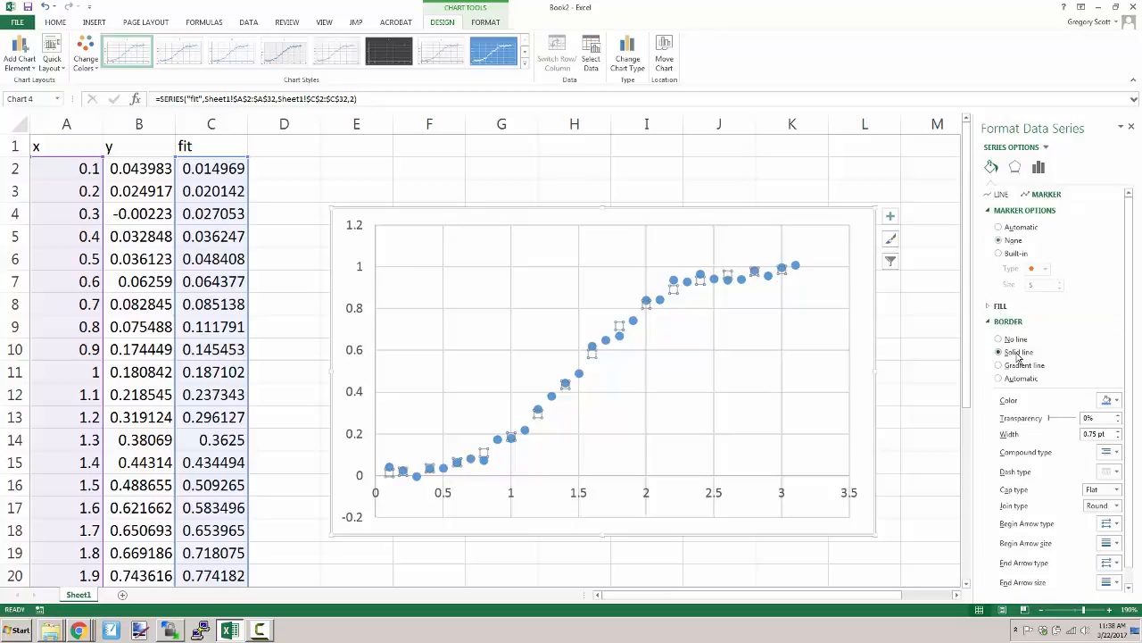
left_click(832, 307)
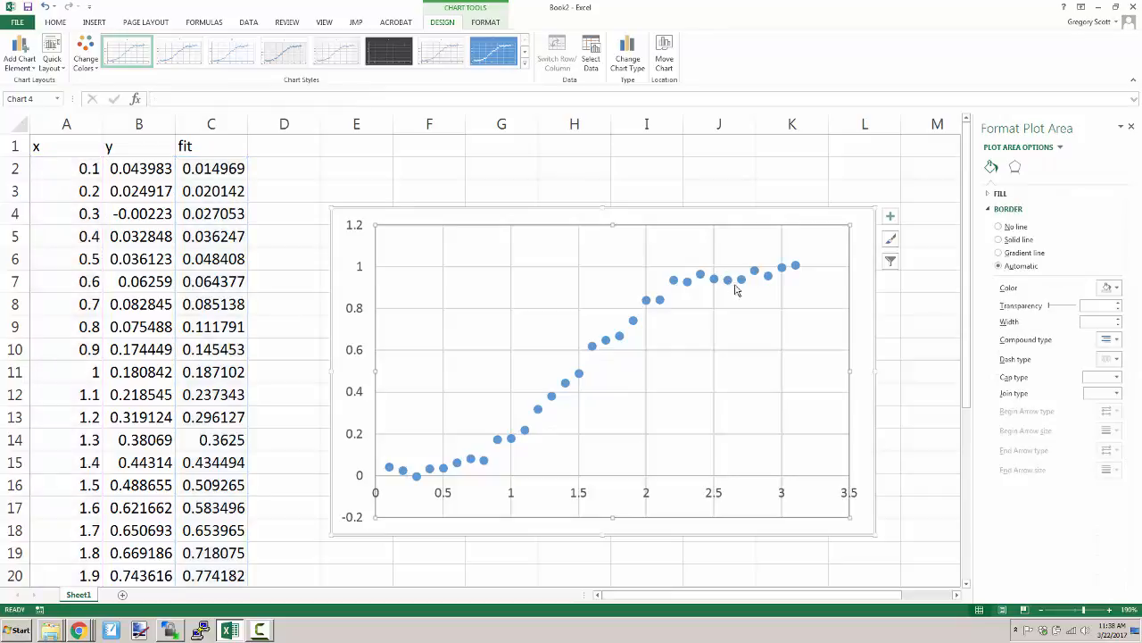
key("ctrl+z")
key("ctrl+z")
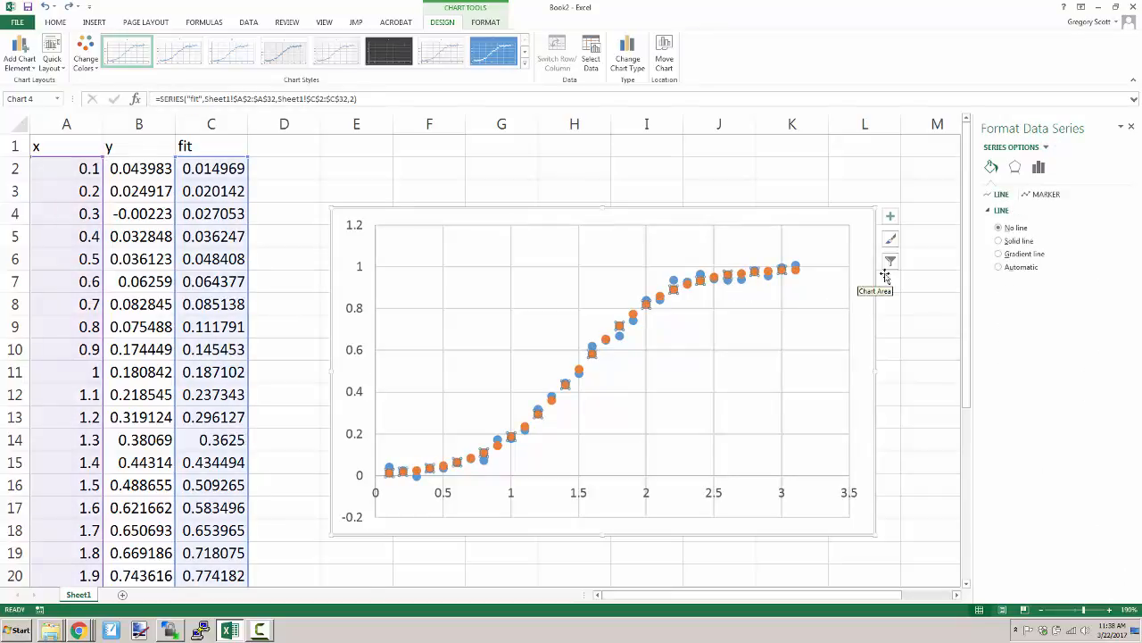
- Give the fit series a solid connecting line and set its markers to None
left_click(1018, 241)
left_click(1047, 194)
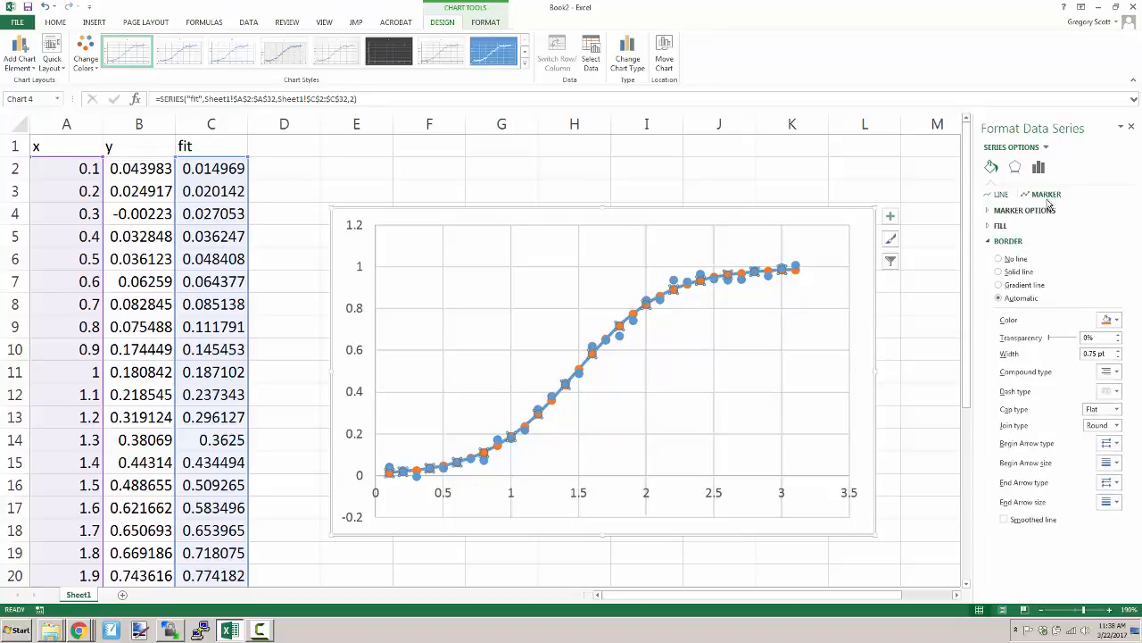
left_click(1027, 212)
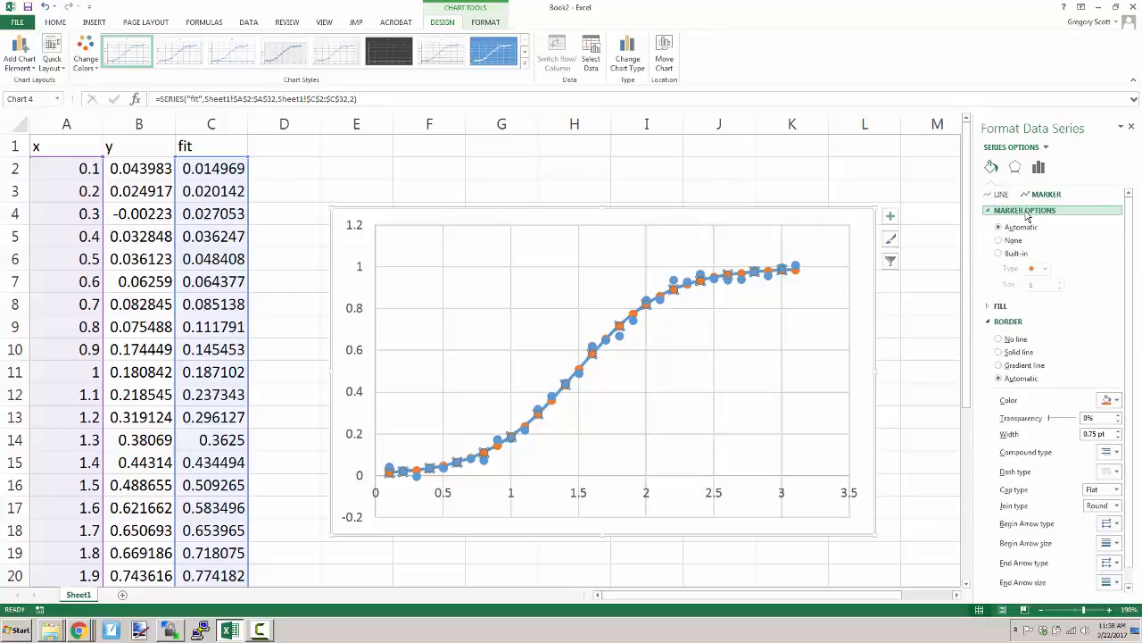
left_click(1014, 241)
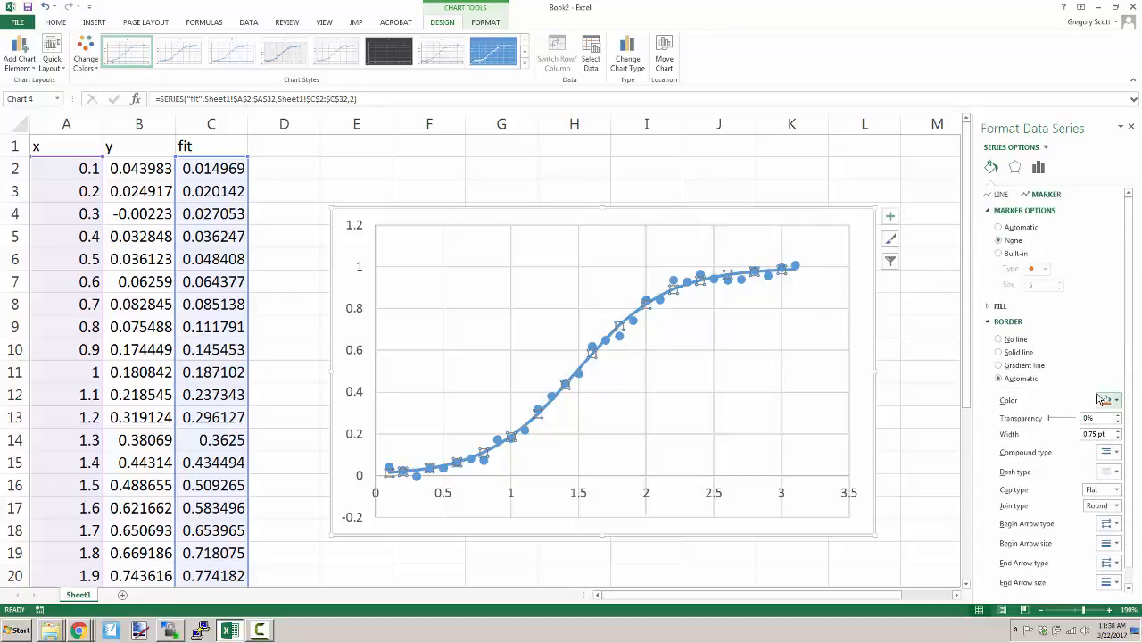
- Change the fit series' line color to the orange theme color
left_click(994, 196)
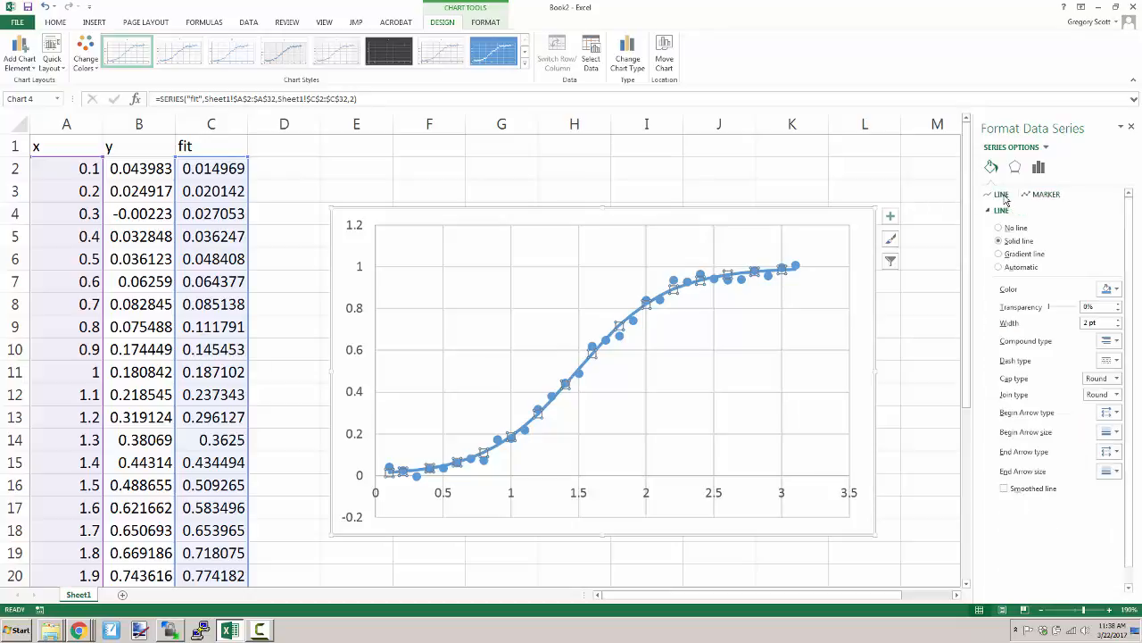
left_click(1112, 290)
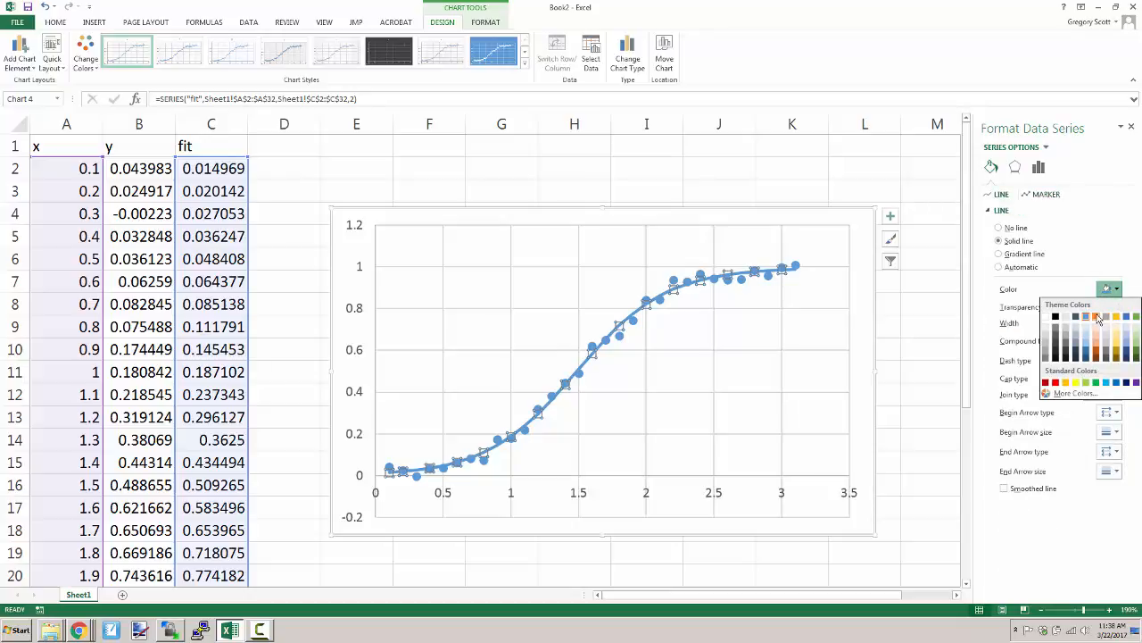
left_click(1097, 318)
left_click(828, 303)
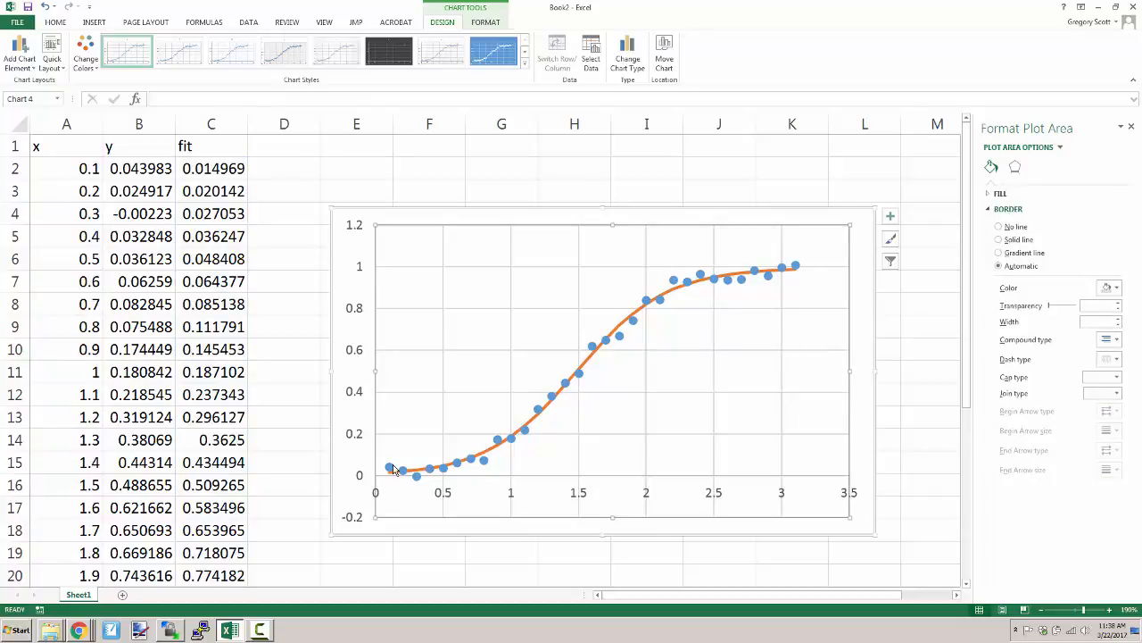
- Delete the horizontal and vertical gridlines from the chart
left_click(776, 310)
left_click(781, 308)
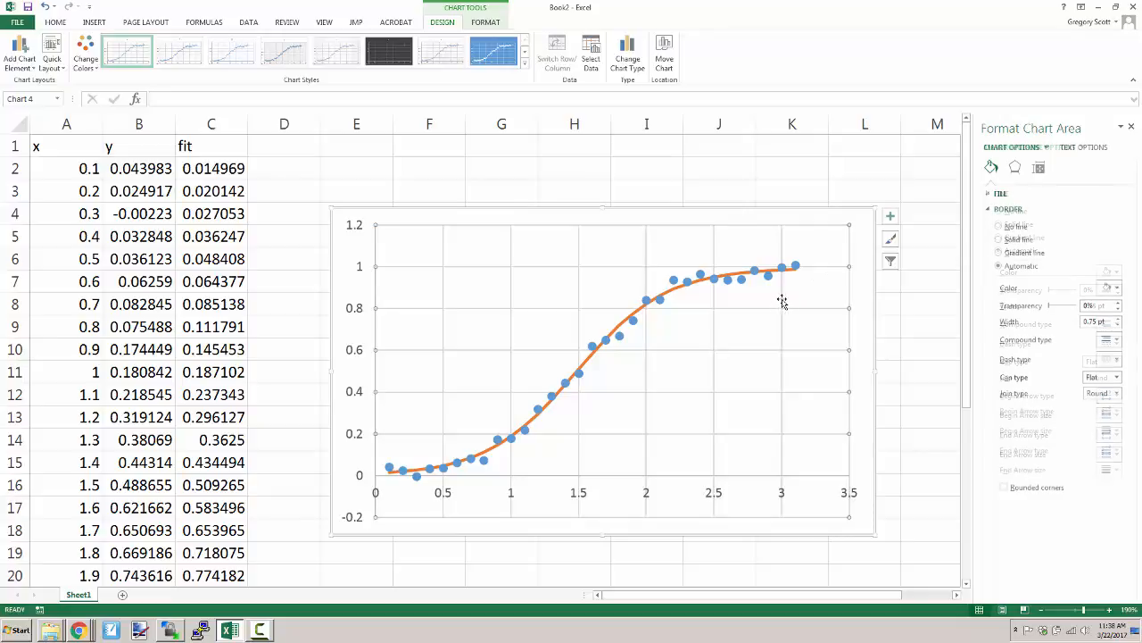
key("Delete")
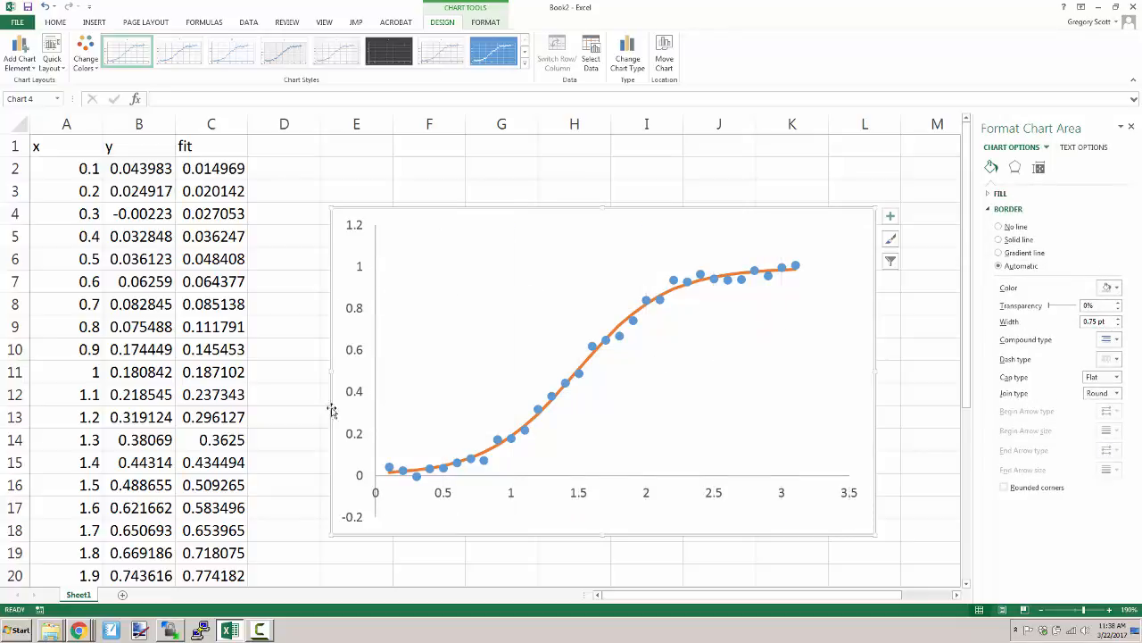